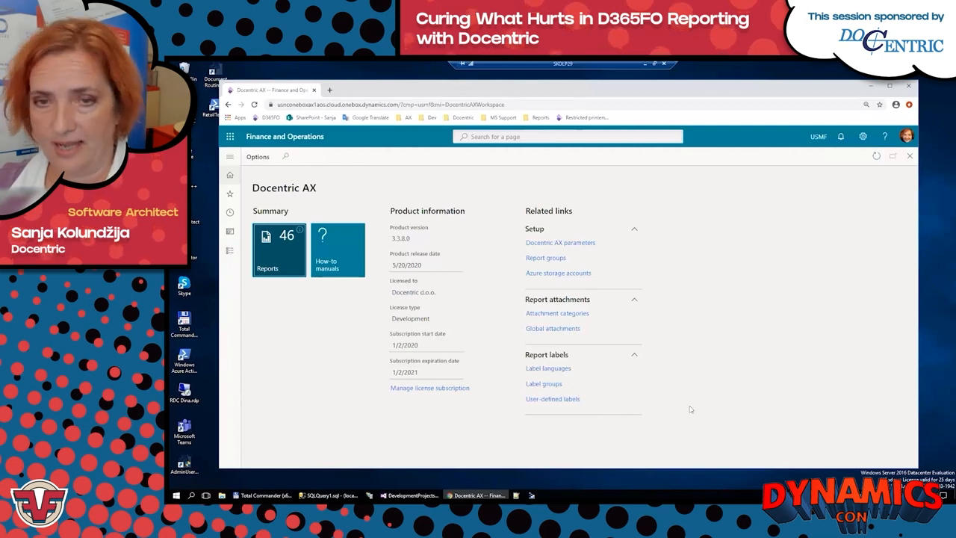
# Step: Open SalesInvoice.Report from the Docentric AX reports list and go to its Templates section
pyautogui.click(274, 256)
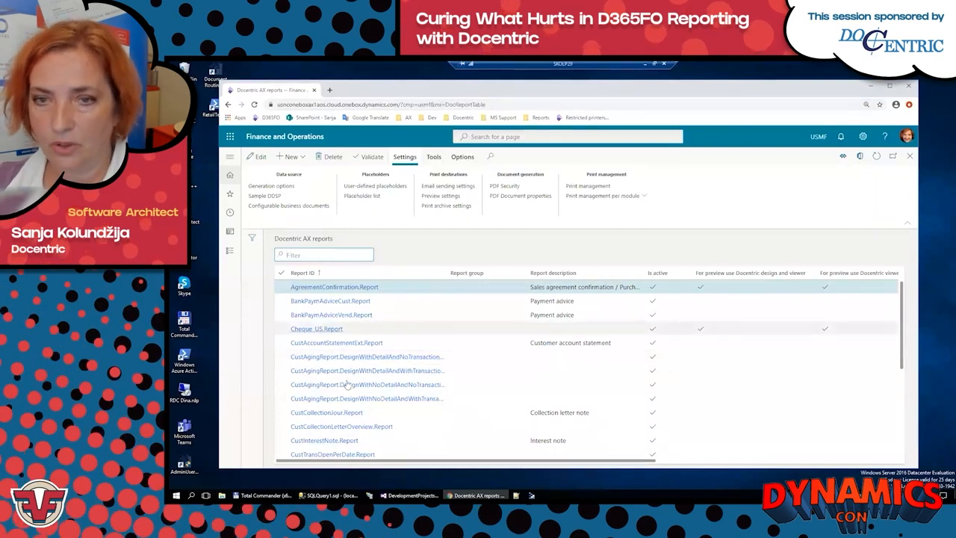
pyautogui.scroll(-3, 348, 384)
pyautogui.scroll(-2, 348, 384)
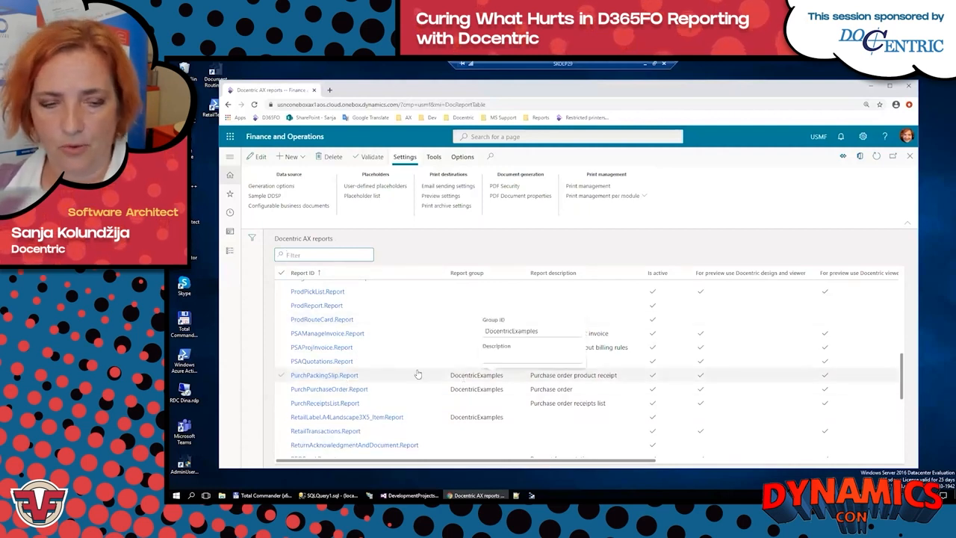
pyautogui.scroll(-4, 448, 324)
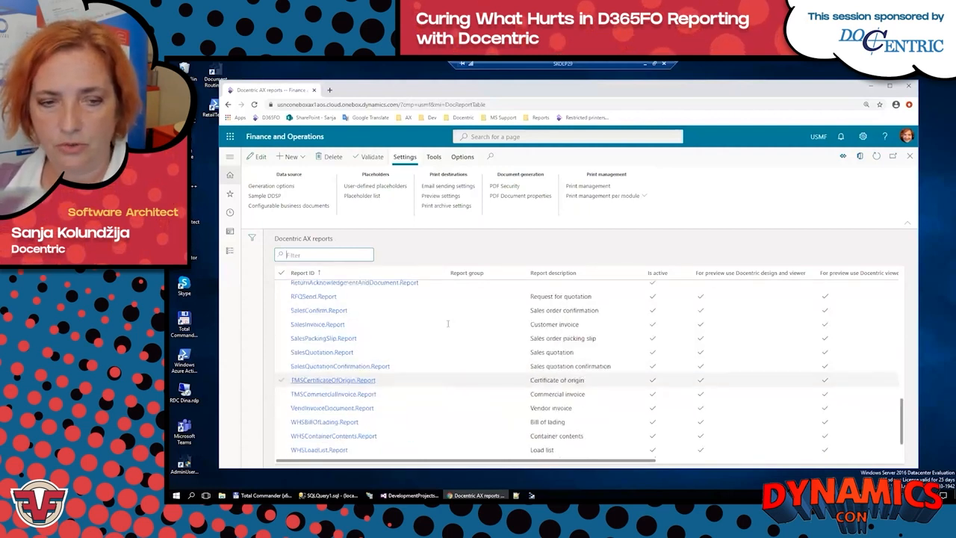
pyautogui.click(340, 324)
pyautogui.scroll(-5, 425, 371)
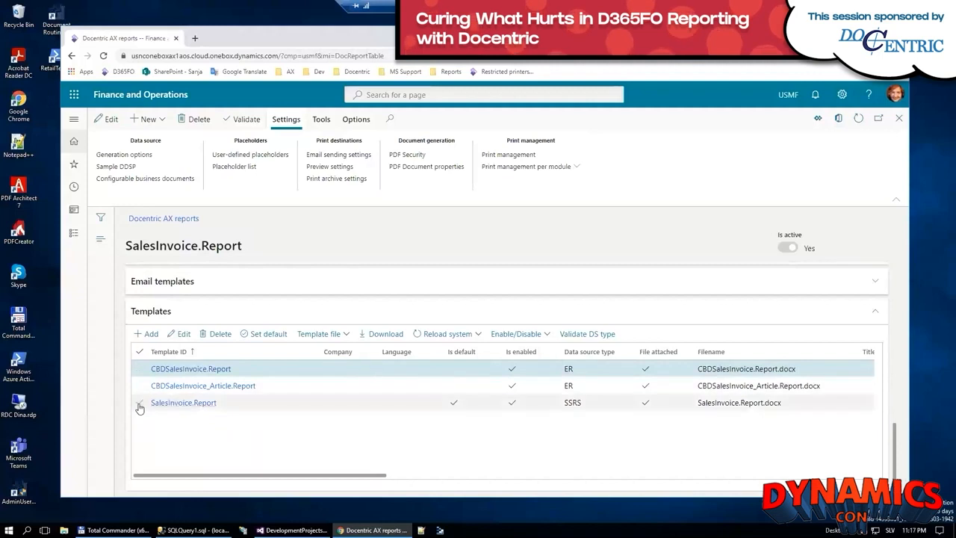
# Step: Download the CBDSalesInvoice.Report template, open the file in Word and enable editing
pyautogui.click(386, 401)
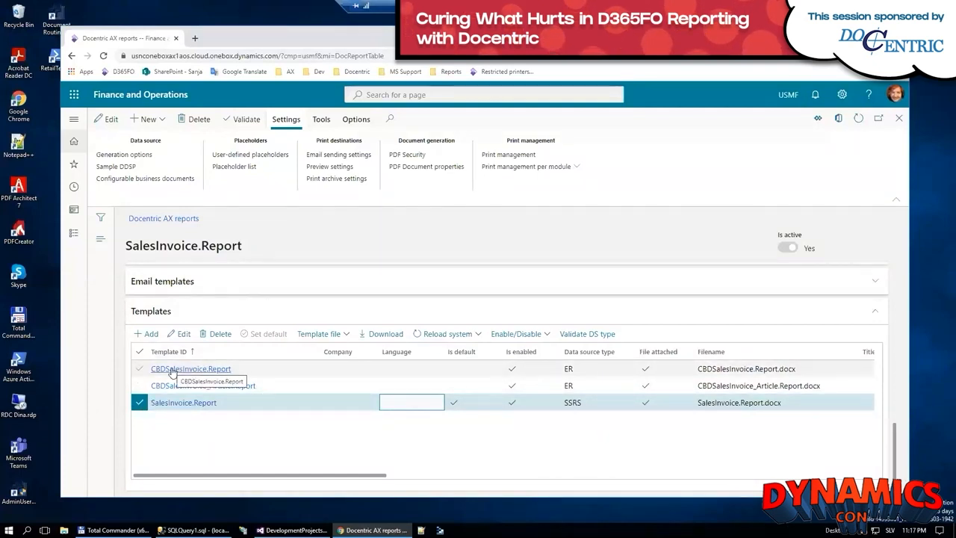
pyautogui.click(407, 368)
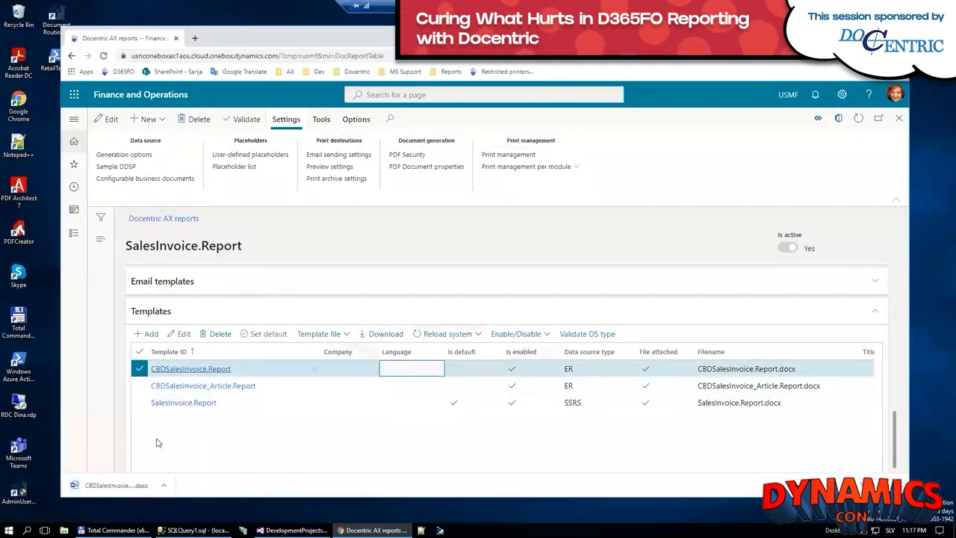
pyautogui.click(112, 485)
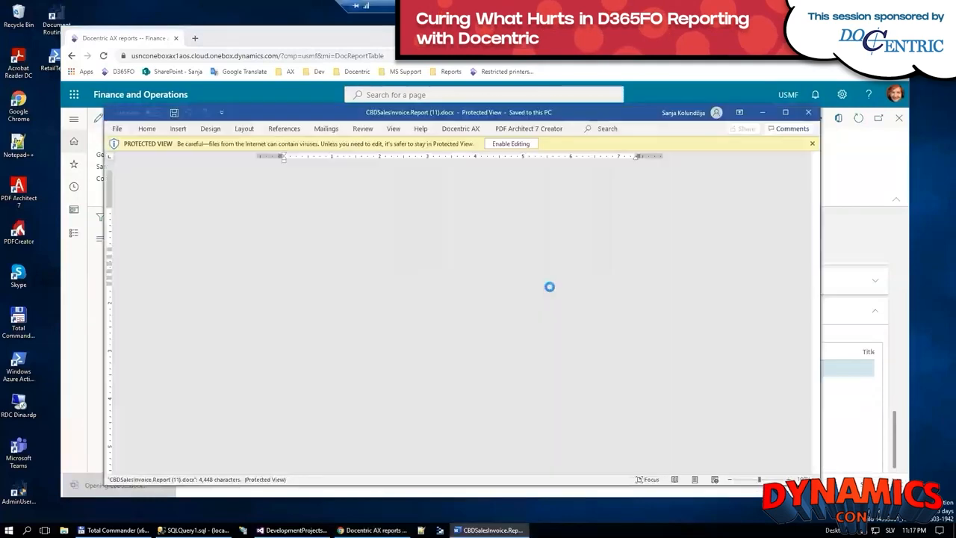
pyautogui.click(514, 143)
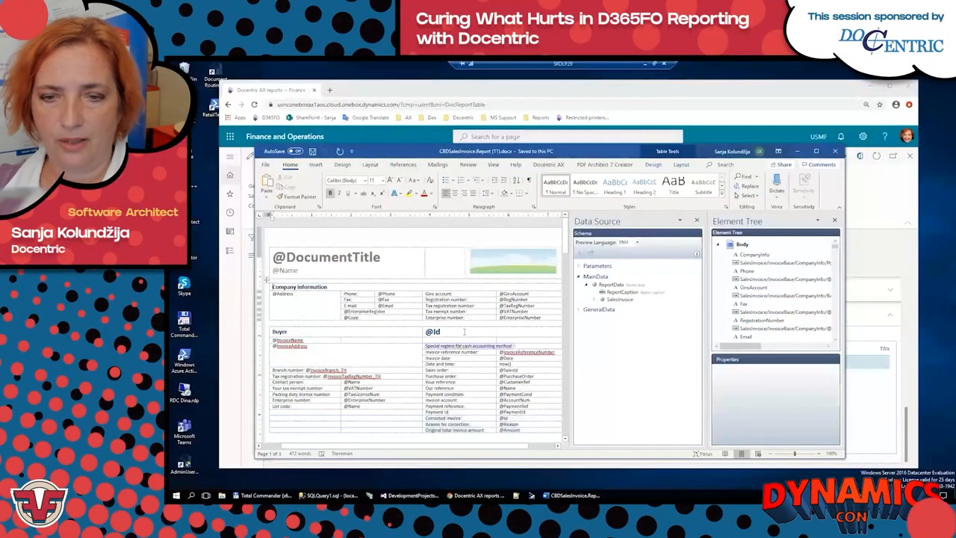
# Step: Generate a PDF preview of the CBDSalesInvoice.Report template, look through the invoice, and close the preview and the Word document
pyautogui.scroll(-5, 464, 332)
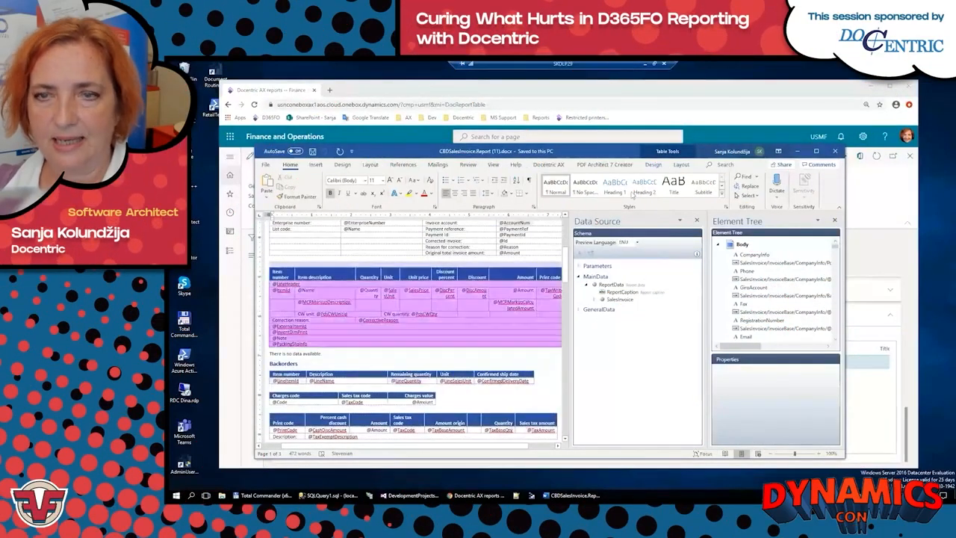
pyautogui.click(549, 164)
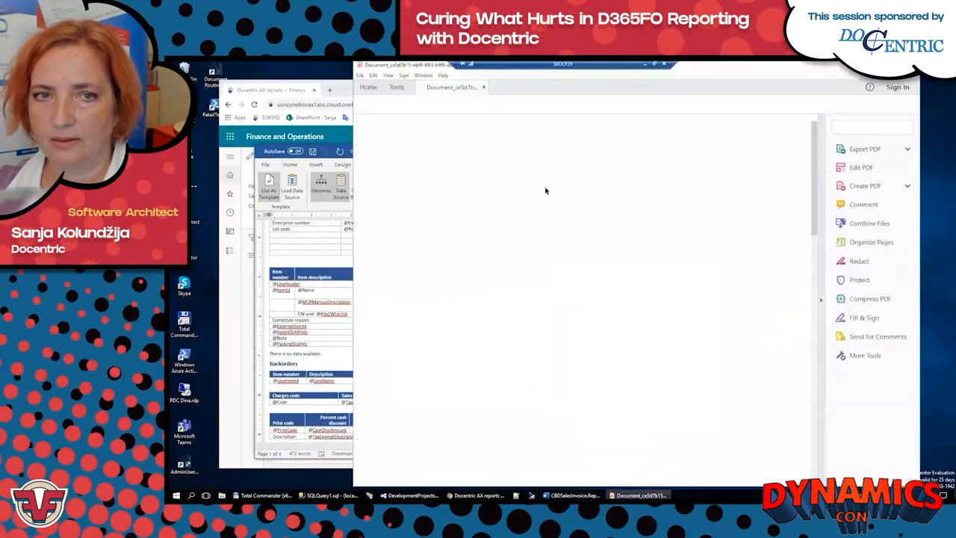
pyautogui.scroll(-5, 785, 301)
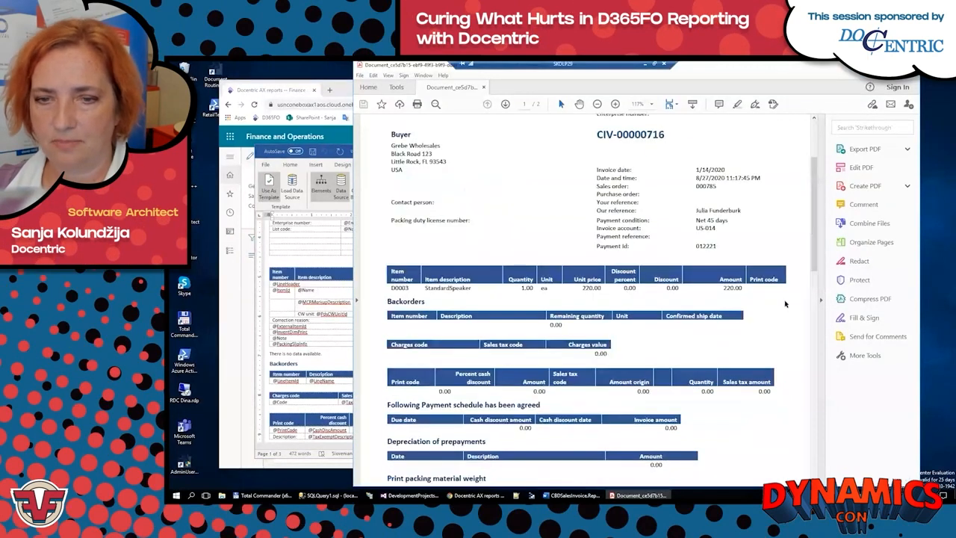
pyautogui.scroll(5, 784, 301)
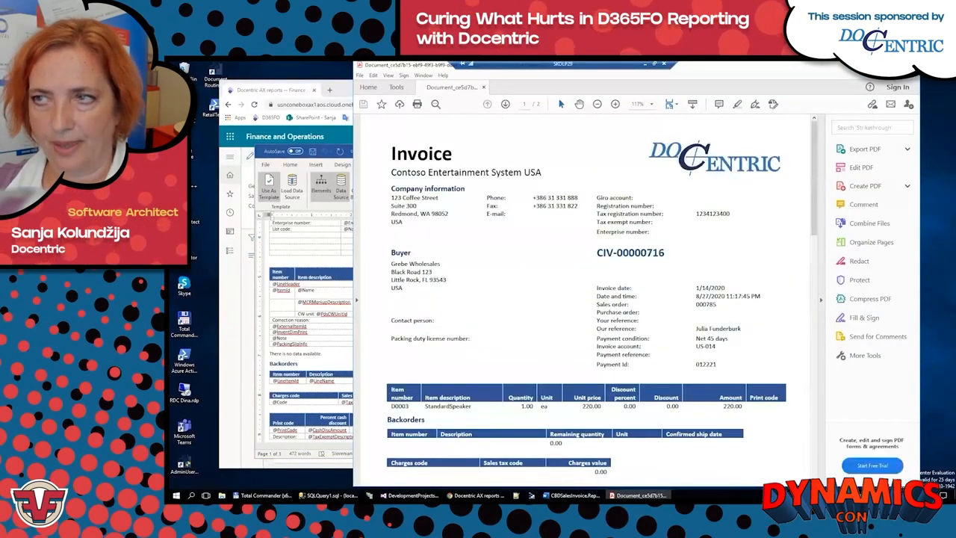
pyautogui.click(910, 65)
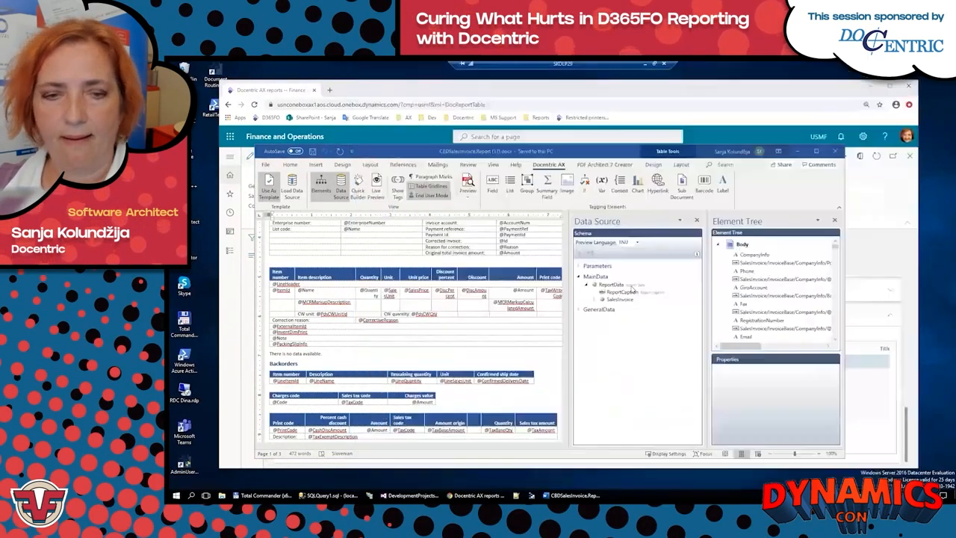
pyautogui.click(834, 151)
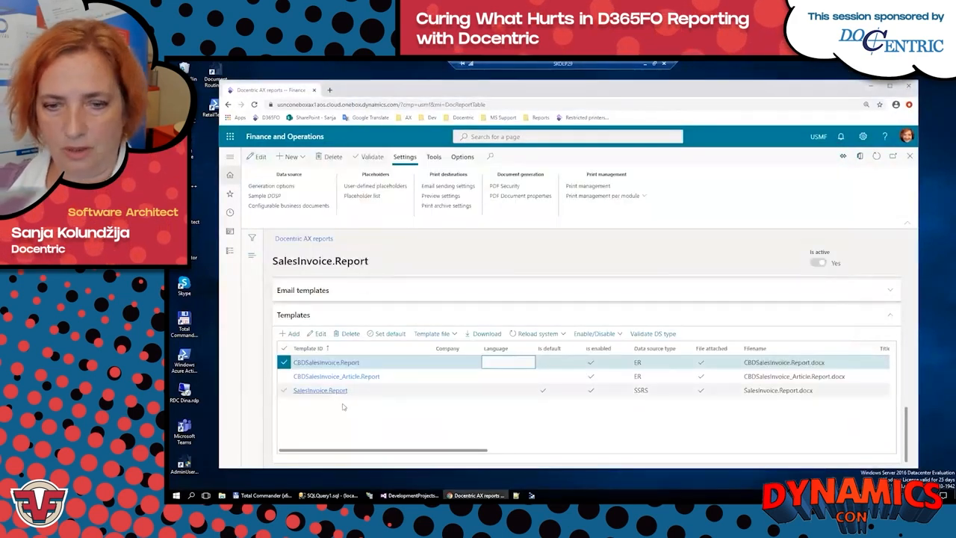
# Step: Select the default SalesInvoice.Report template that uses the SSRS data source, and duplicate the browser tab
pyautogui.click(640, 389)
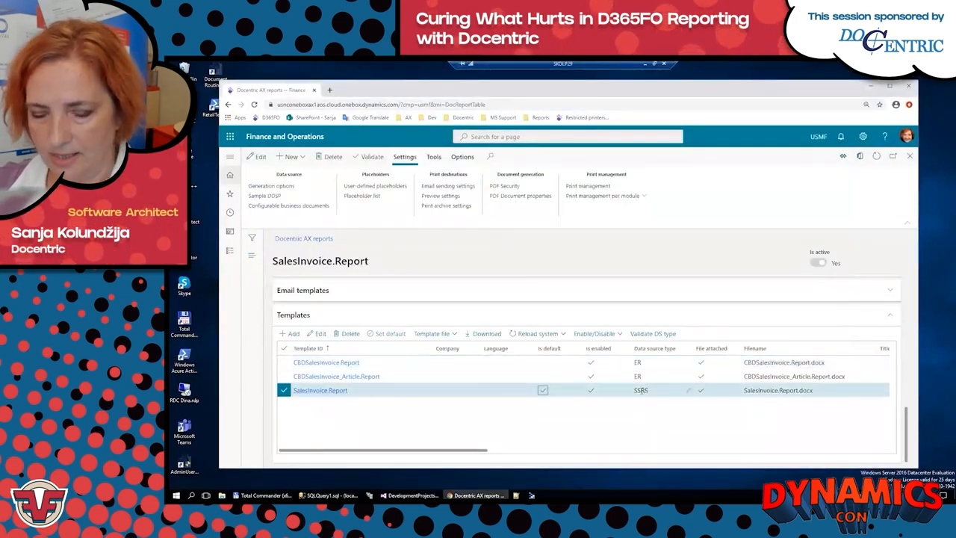
pyautogui.click(543, 391)
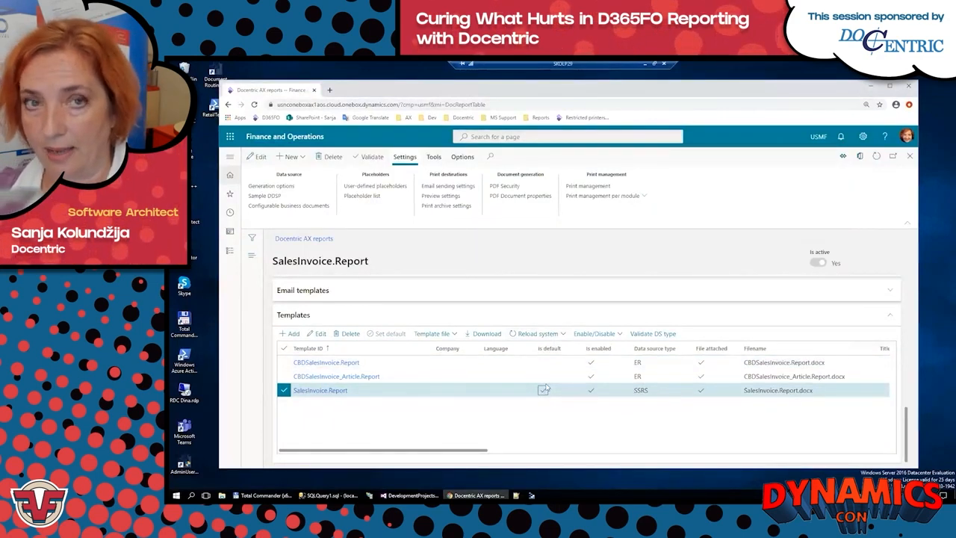
pyautogui.rightClick(298, 90)
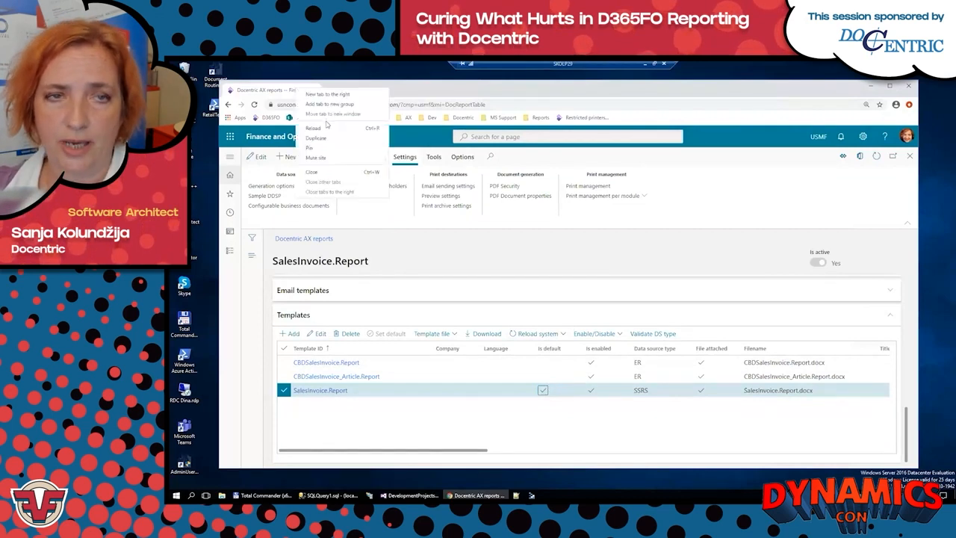
pyautogui.click(324, 139)
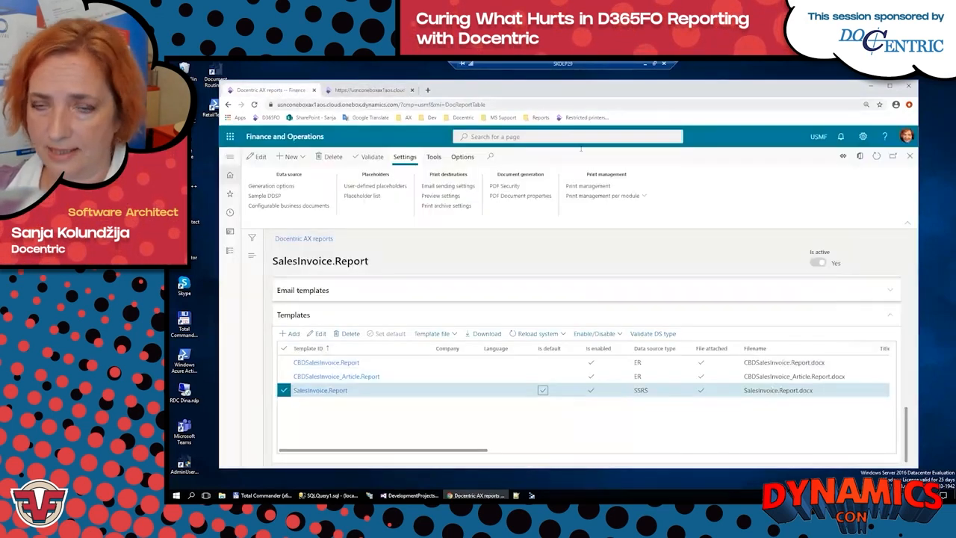
# Step: Open the Accounts receivable print management setup and bring up the print destination settings of the customer invoice's Original <Default> record
pyautogui.click(601, 196)
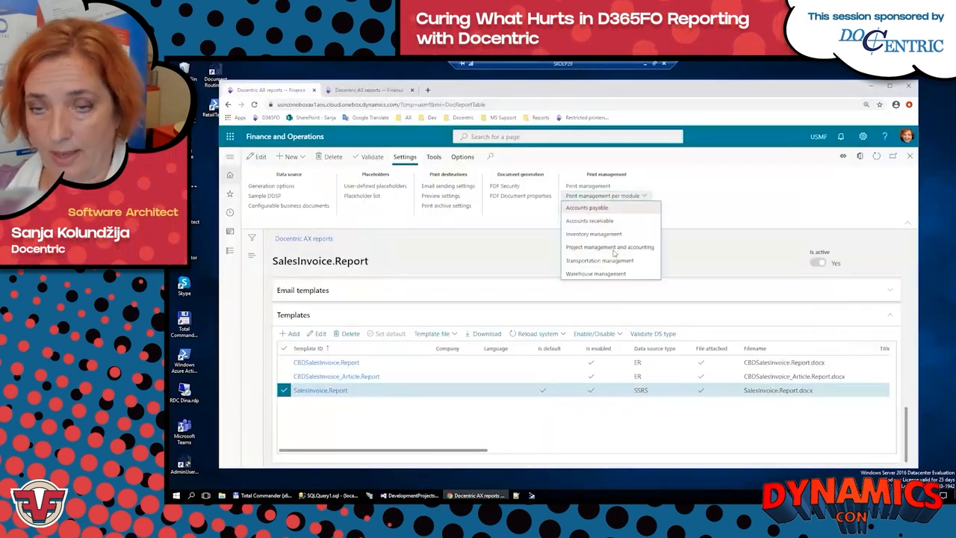
pyautogui.click(579, 224)
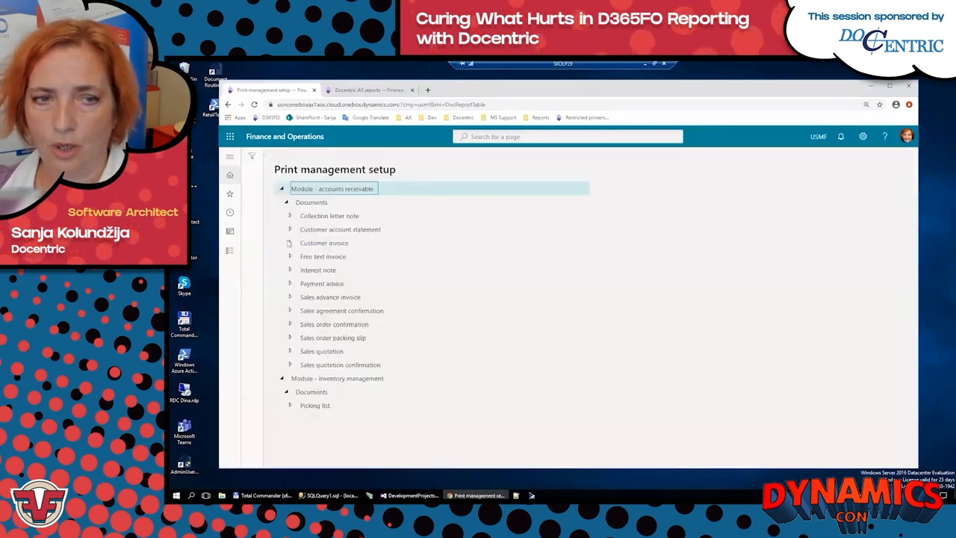
pyautogui.click(290, 243)
pyautogui.click(328, 256)
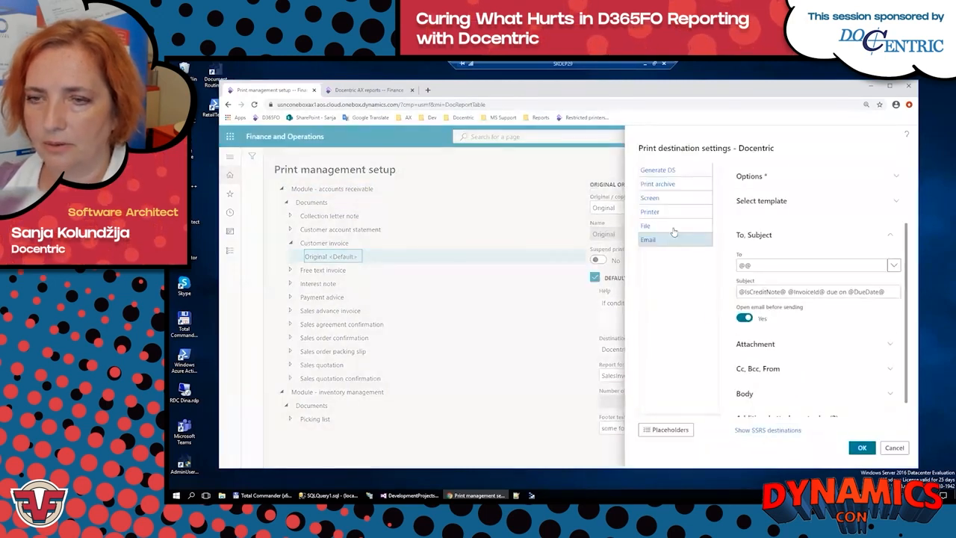
# Step: Compare the email options of the standard SSRS destinations with those of the Docentric destinations
pyautogui.click(648, 226)
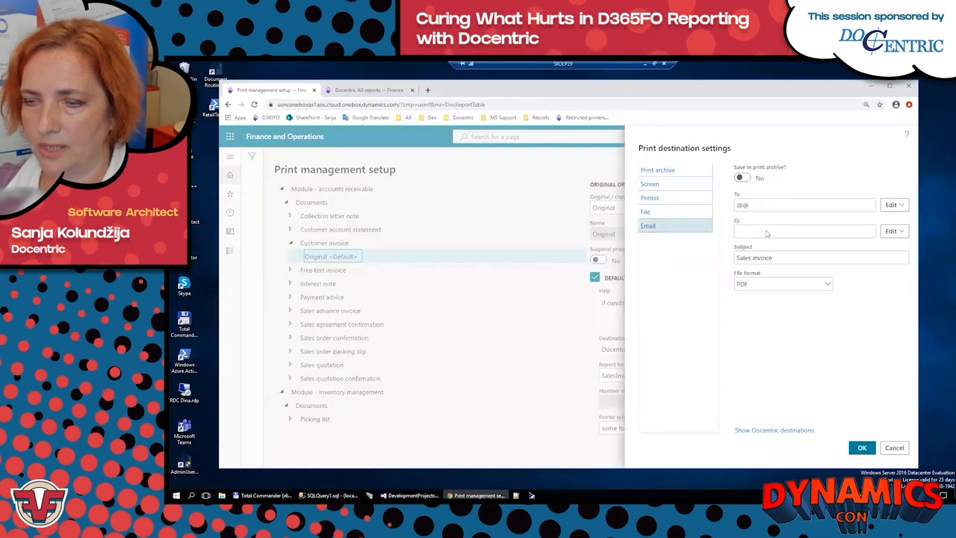
pyautogui.click(767, 432)
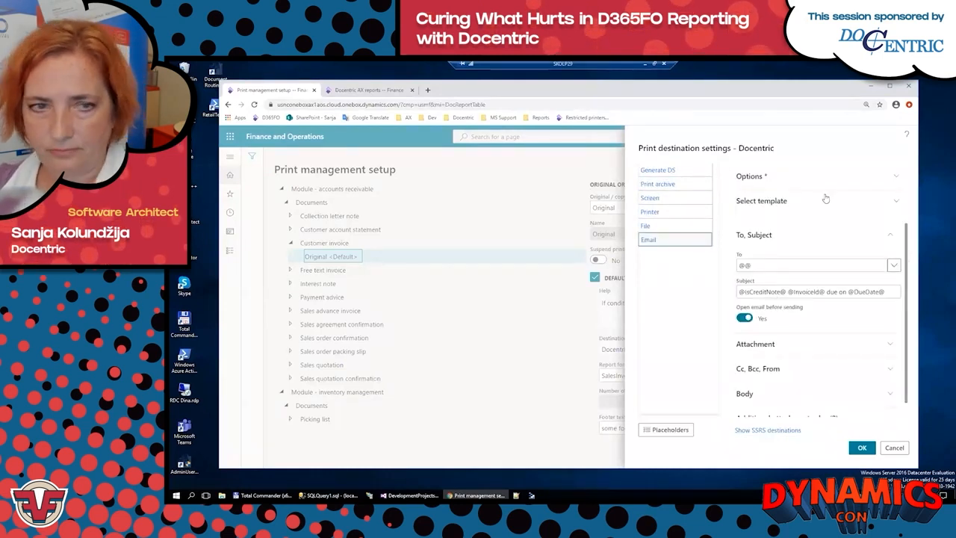
pyautogui.hotkey('ctrl', '-')
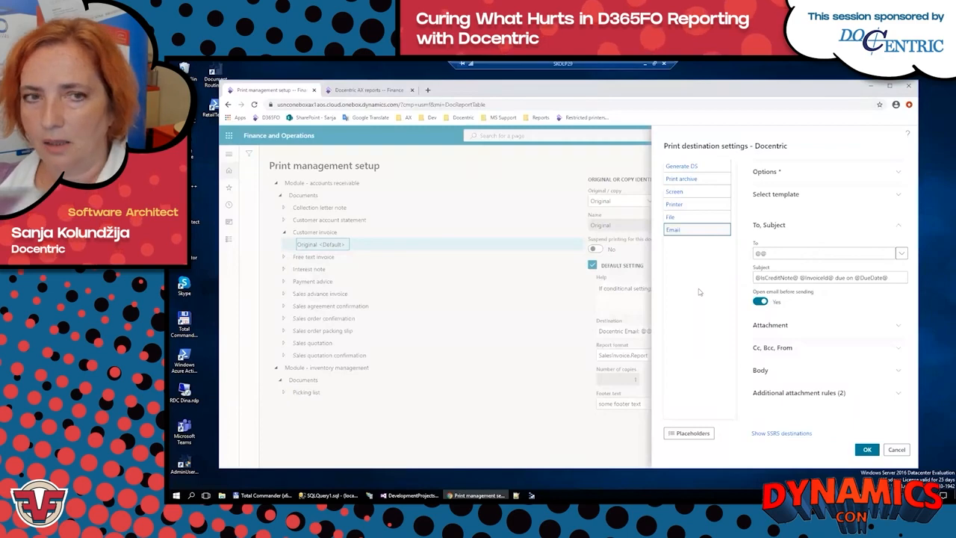
pyautogui.hotkey('ctrl', '+')
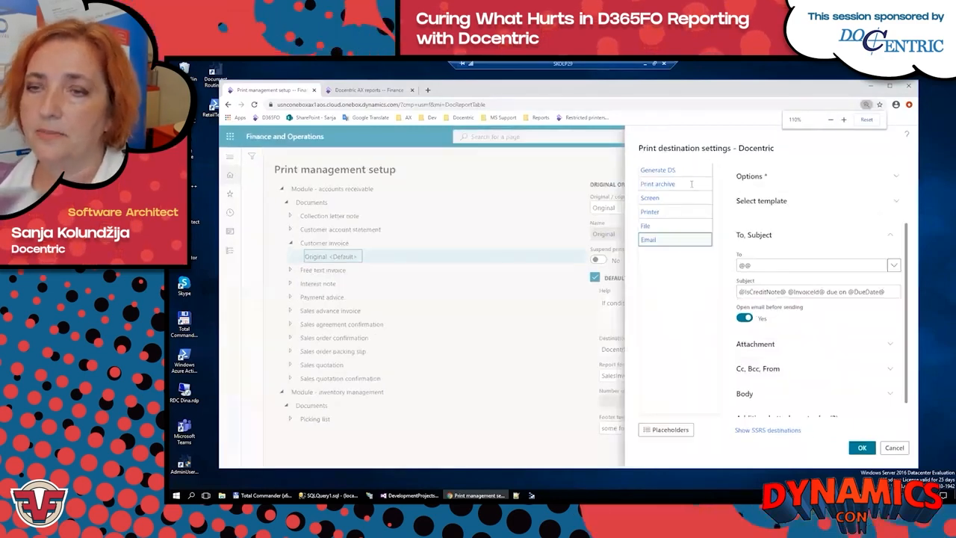
# Step: Examine the email destination's template selection and Cc, Bcc and From settings, checking them against the SSRS destinations
pyautogui.click(764, 201)
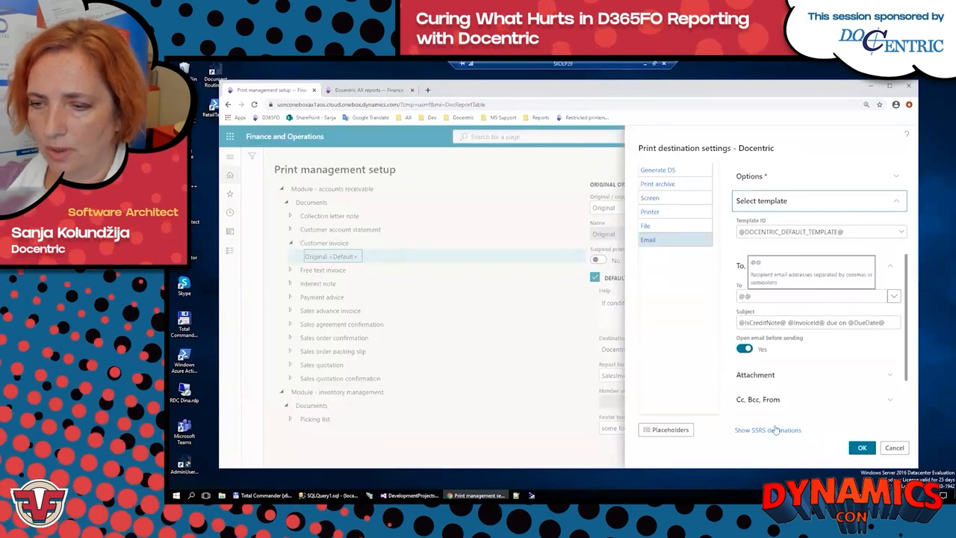
pyautogui.click(770, 400)
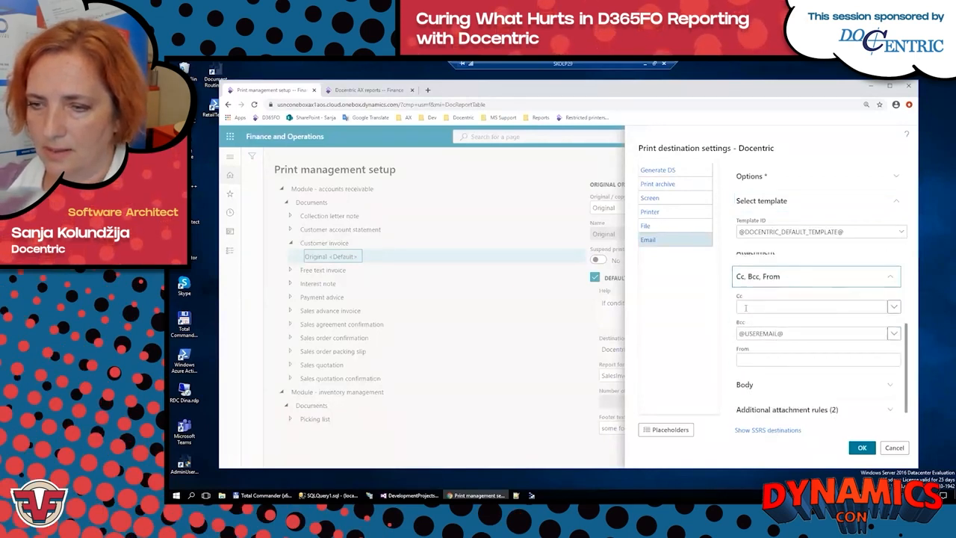
pyautogui.click(798, 280)
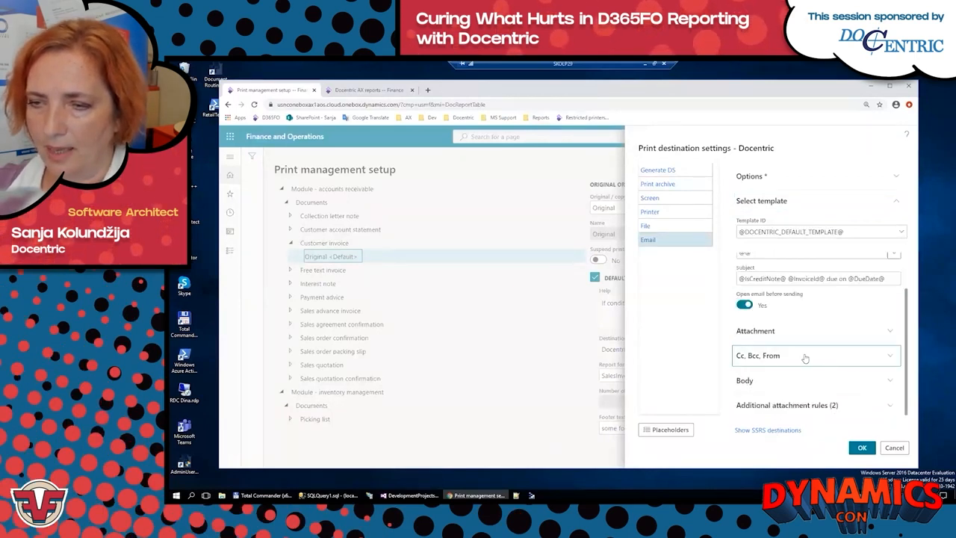
pyautogui.click(766, 431)
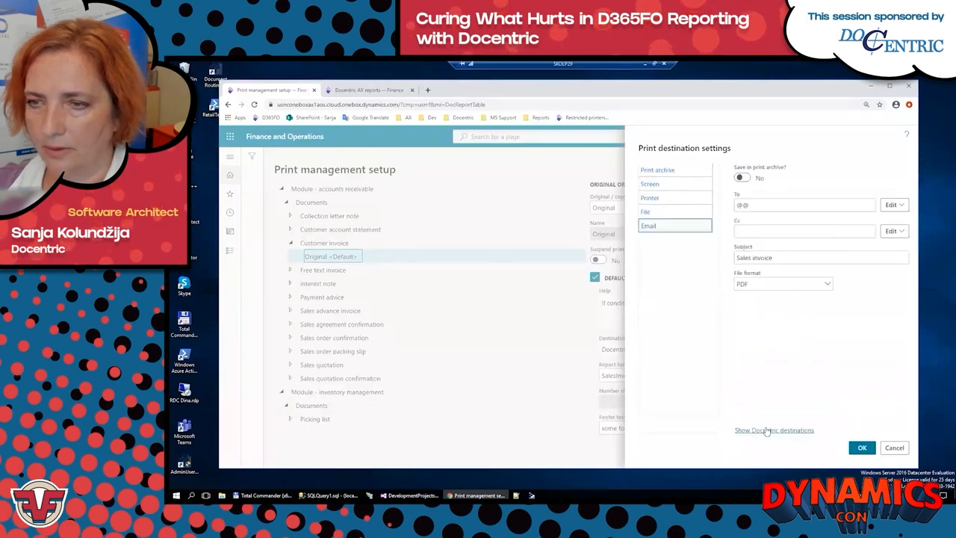
pyautogui.click(766, 430)
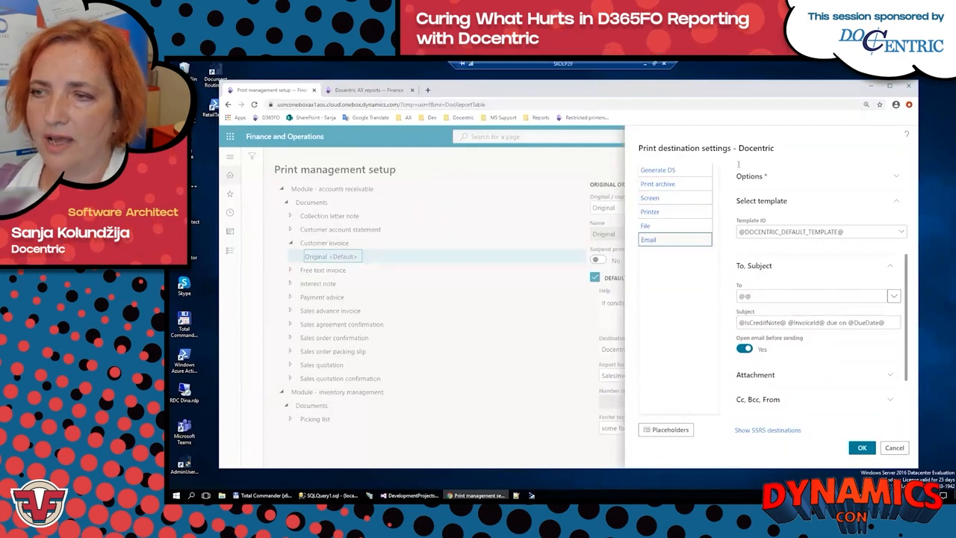
# Step: Review the Docentric email destination's attachment name and output format, and its Cc, Bcc and From fields
pyautogui.moveTo(910, 267); pyautogui.dragTo(899, 345)
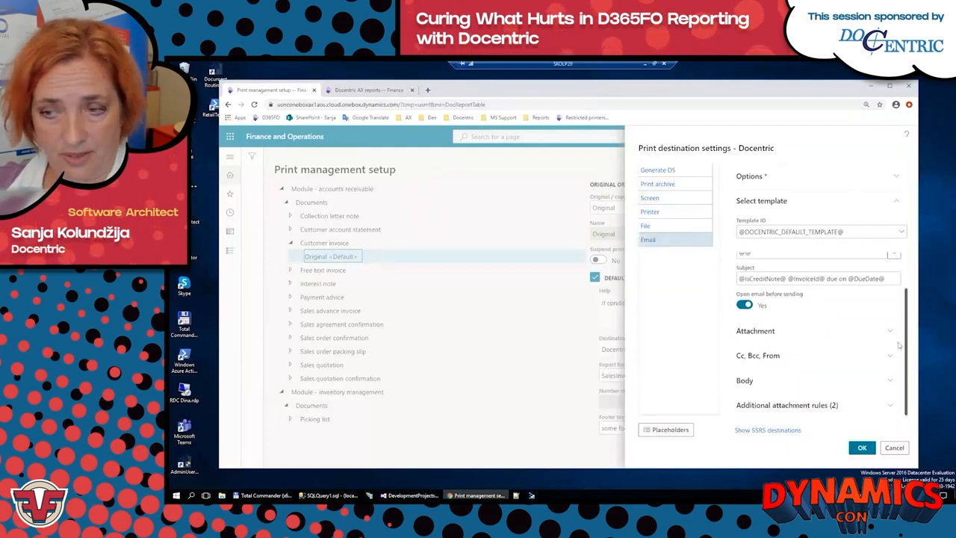
pyautogui.click(761, 335)
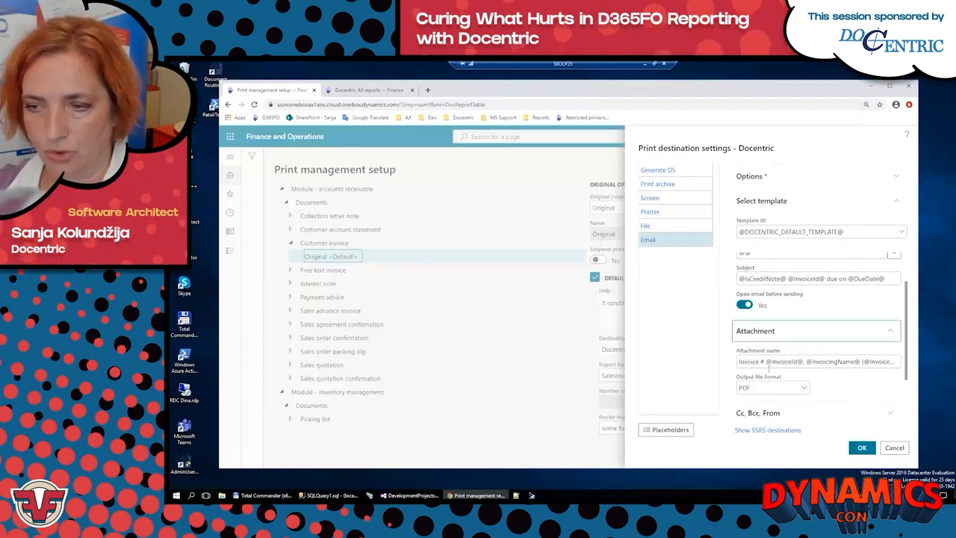
pyautogui.click(790, 330)
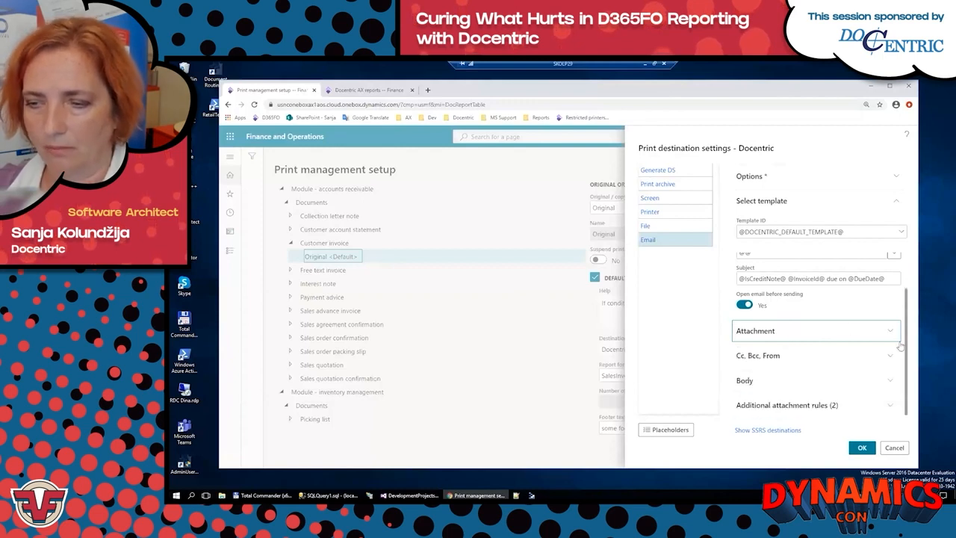
pyautogui.click(758, 356)
pyautogui.scroll(-2, 777, 325)
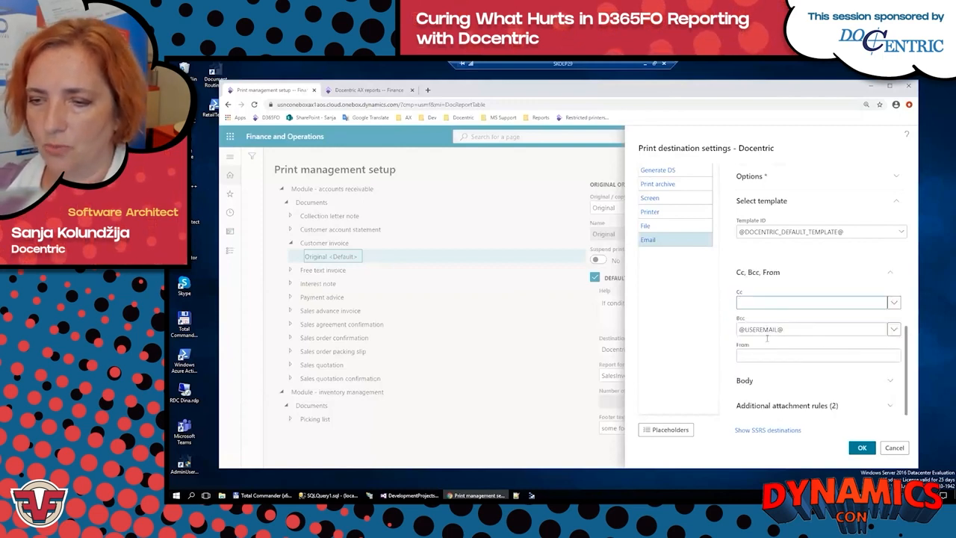
pyautogui.click(743, 356)
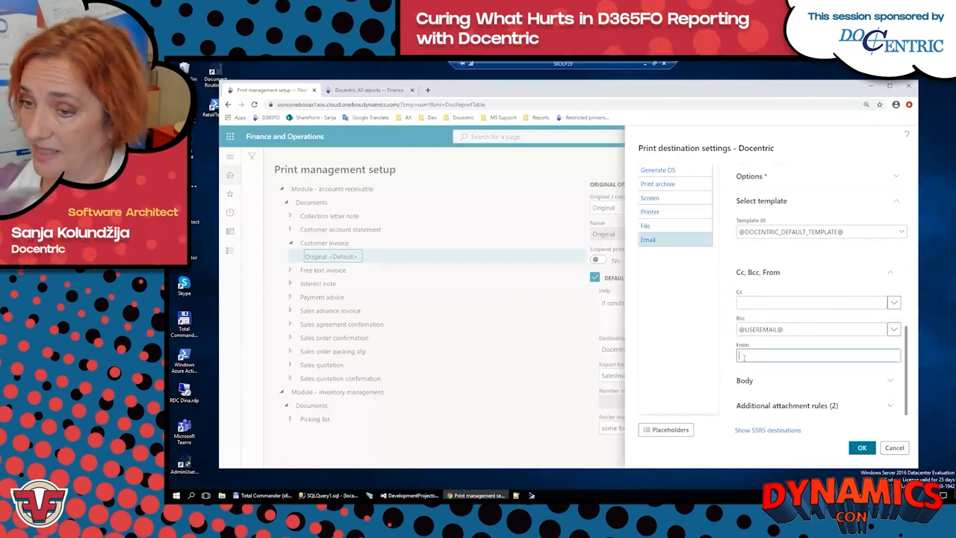
# Step: Examine the Docentric email body in the maximized editor, both as formatted content and as HTML source, and restore the editor's size
pyautogui.click(773, 273)
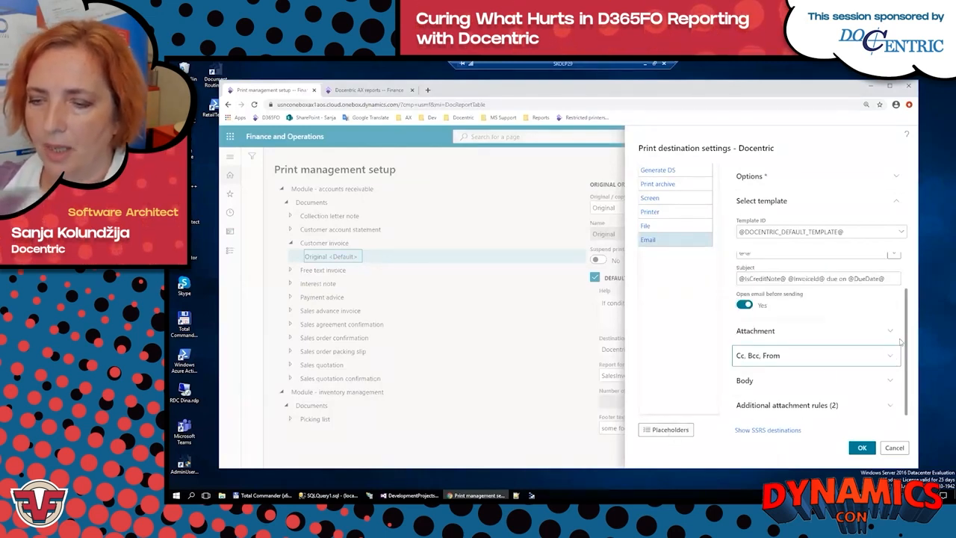
pyautogui.click(764, 381)
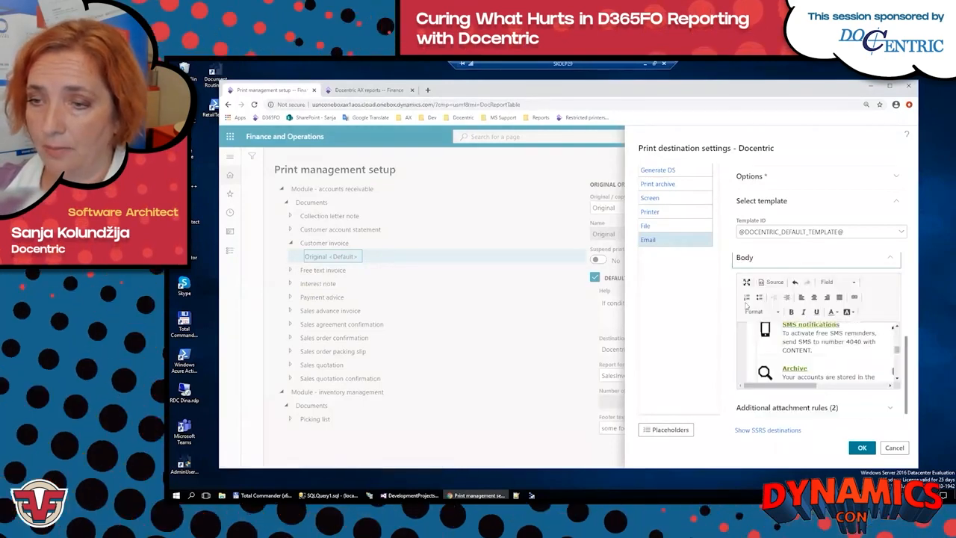
pyautogui.click(746, 282)
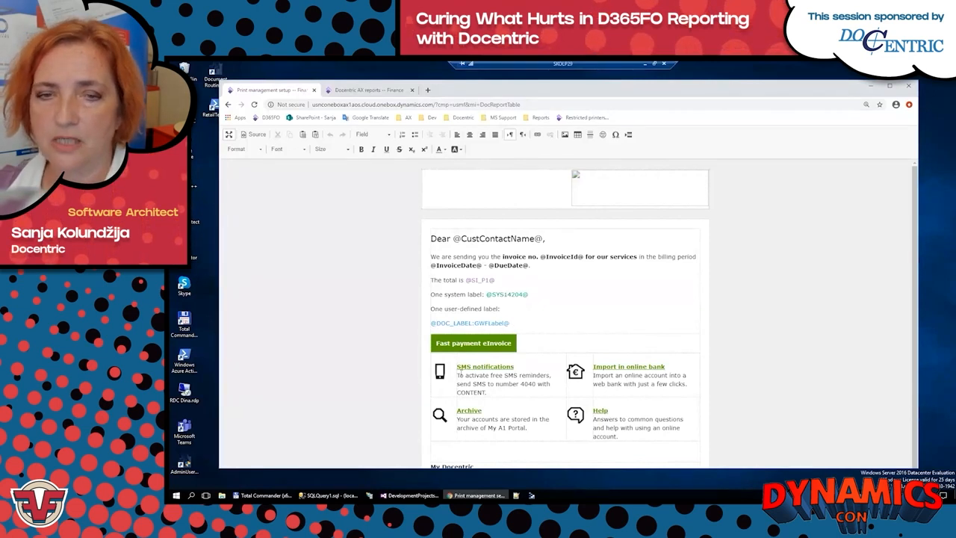
pyautogui.click(254, 135)
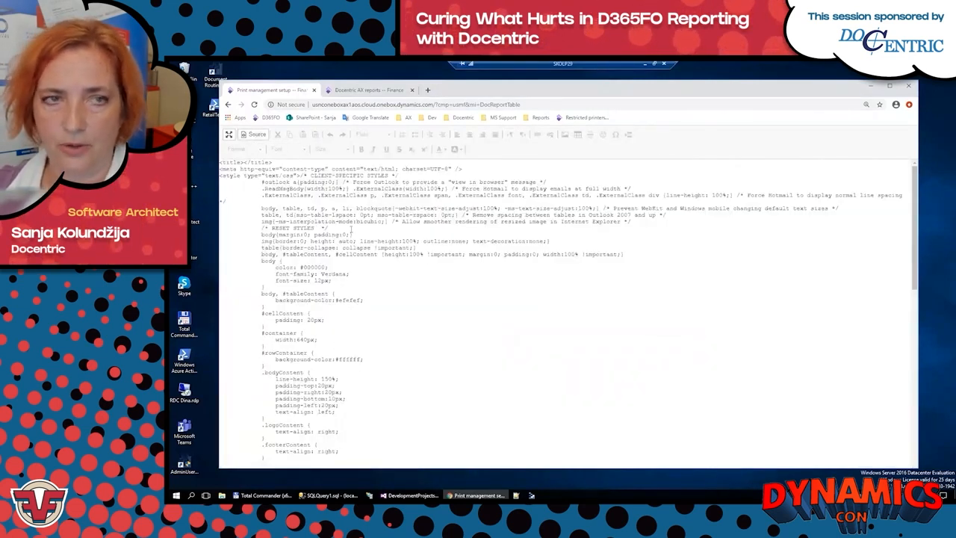
pyautogui.click(257, 134)
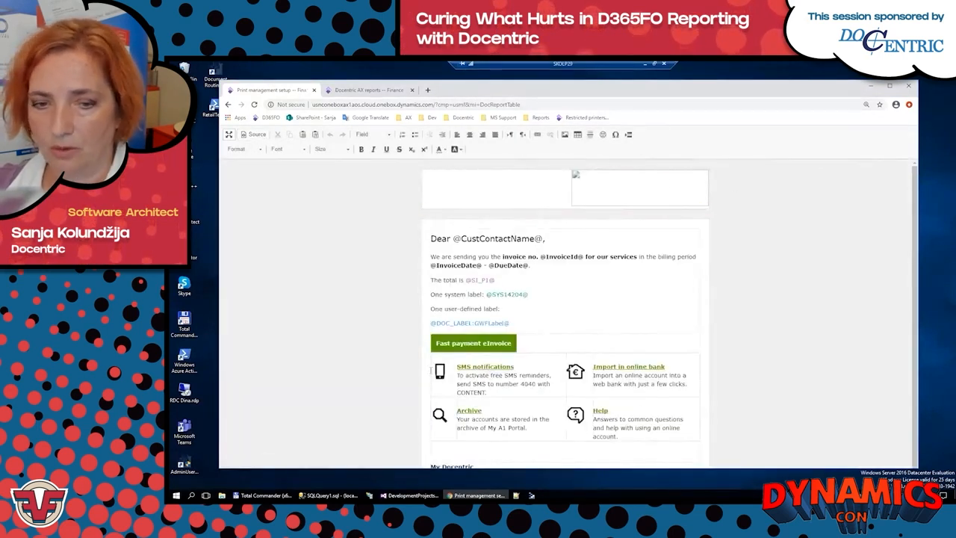
pyautogui.scroll(-2, 660, 416)
pyautogui.scroll(2, 458, 217)
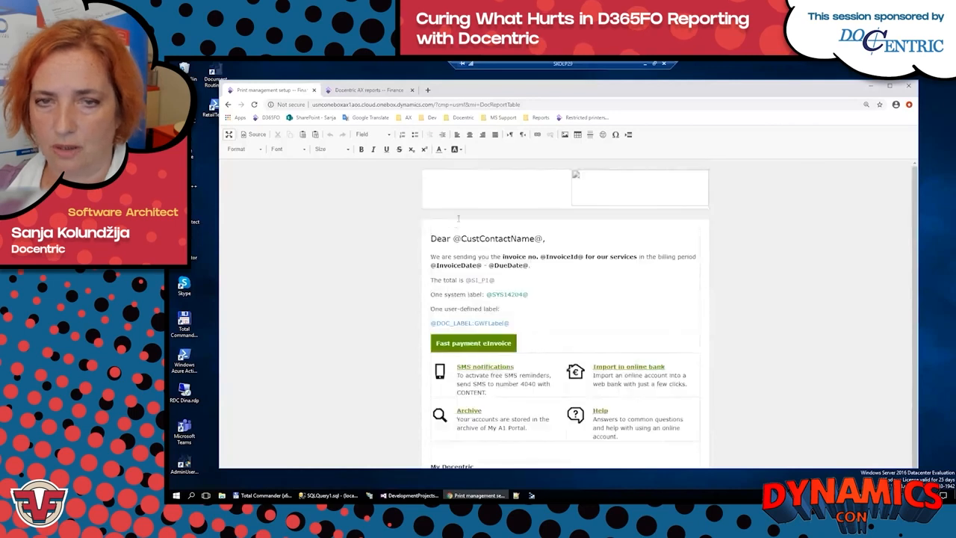
pyautogui.click(229, 135)
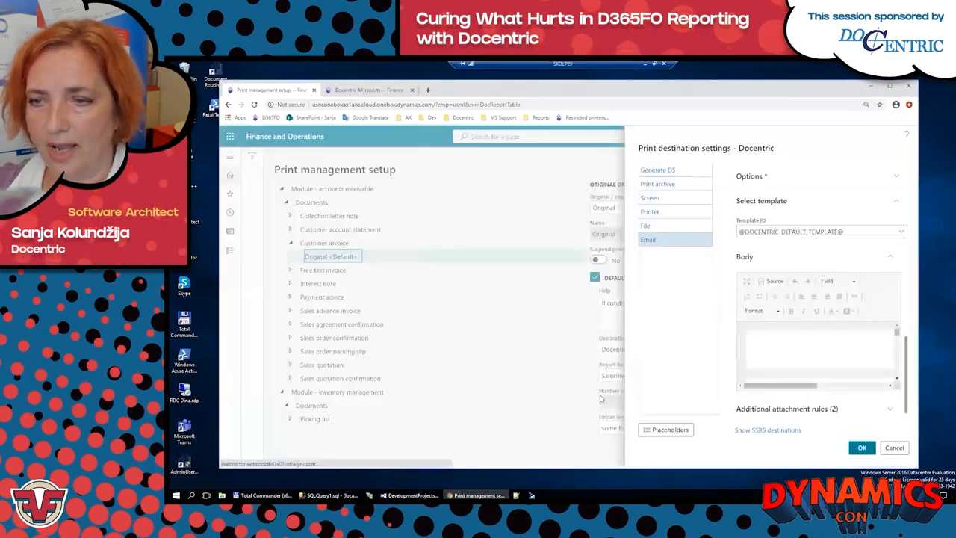
# Step: Collapse the Body and To, Subject sections of the email destination and show its Additional attachment rules section
pyautogui.click(755, 257)
pyautogui.click(778, 383)
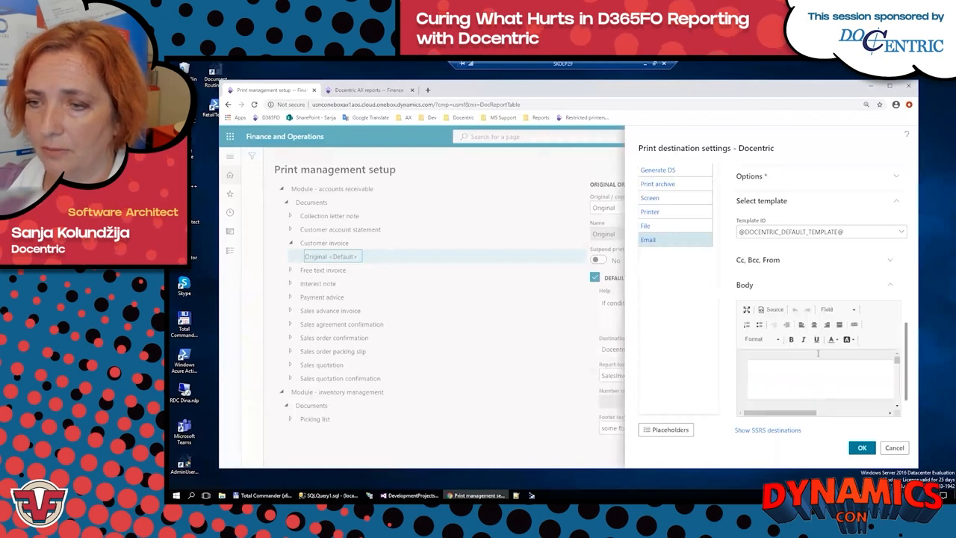
pyautogui.click(746, 289)
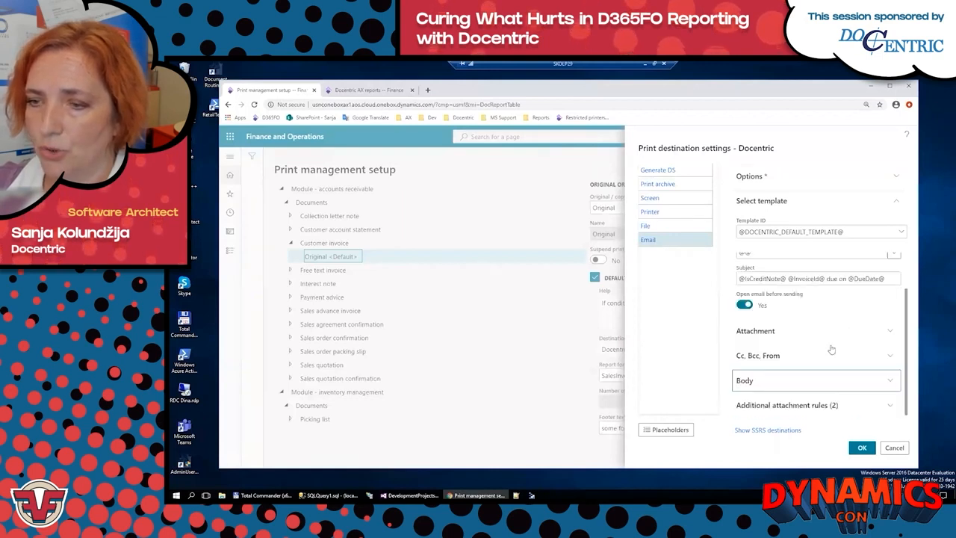
pyautogui.scroll(1, 798, 290)
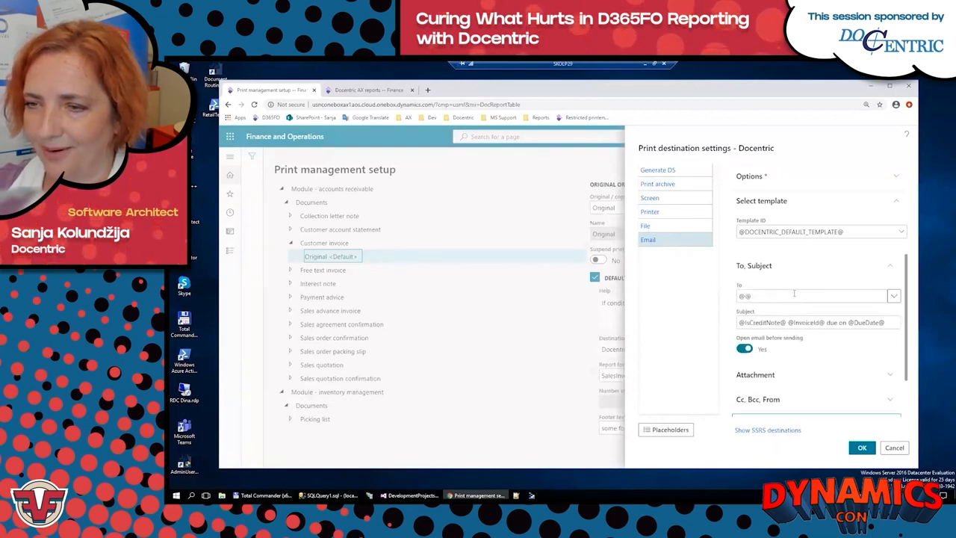
pyautogui.click(762, 268)
pyautogui.click(785, 364)
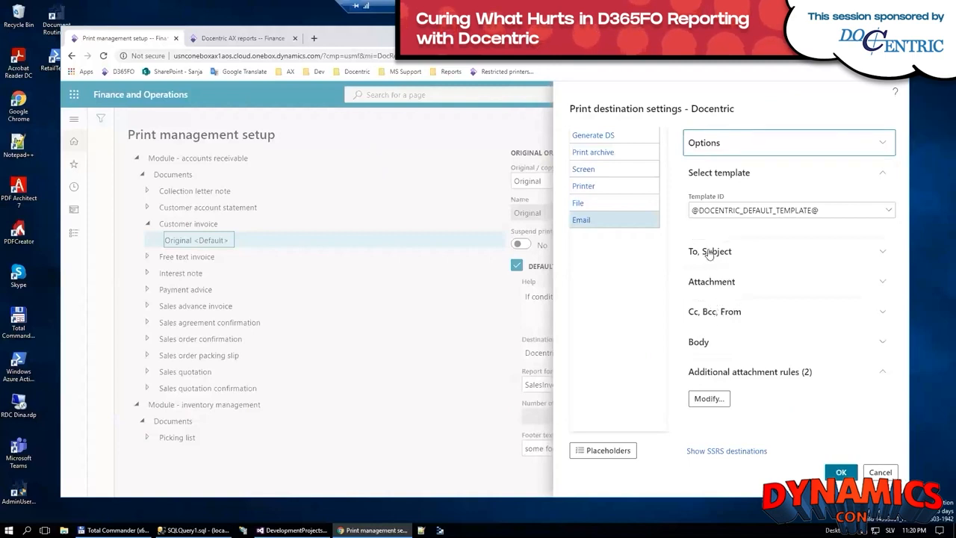
# Step: Review the recipient and subject placeholders of the email destination and bring up the report placeholders list for SalesInvoice.Report
pyautogui.click(709, 252)
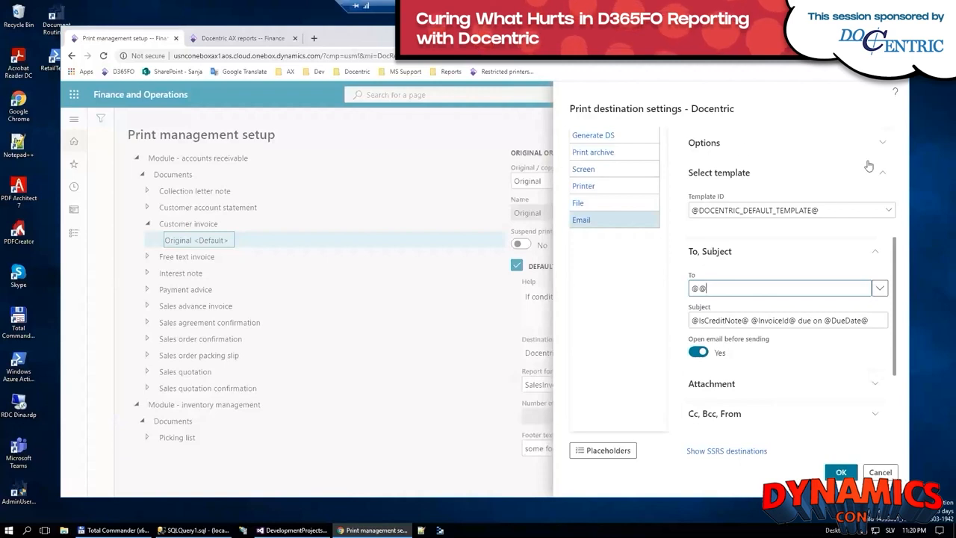
pyautogui.click(713, 320)
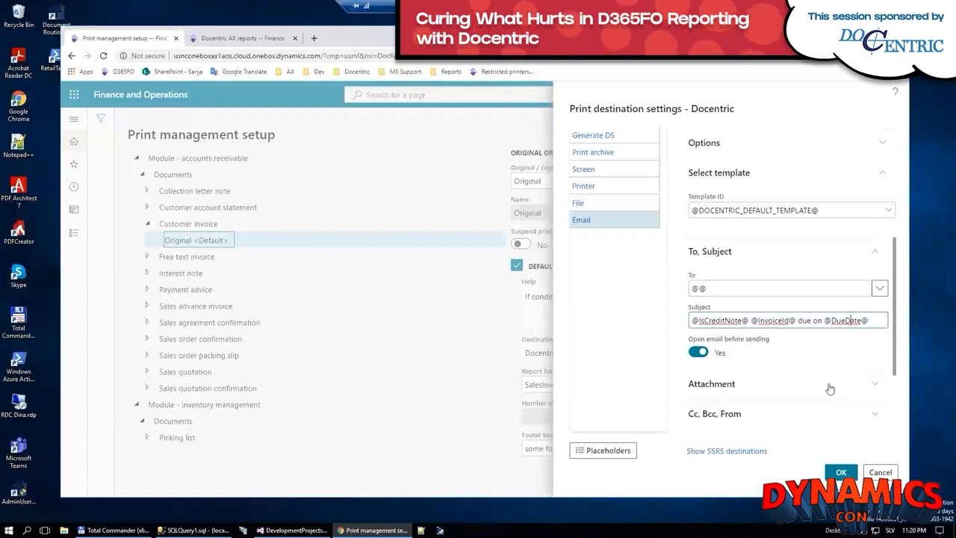
pyautogui.click(607, 449)
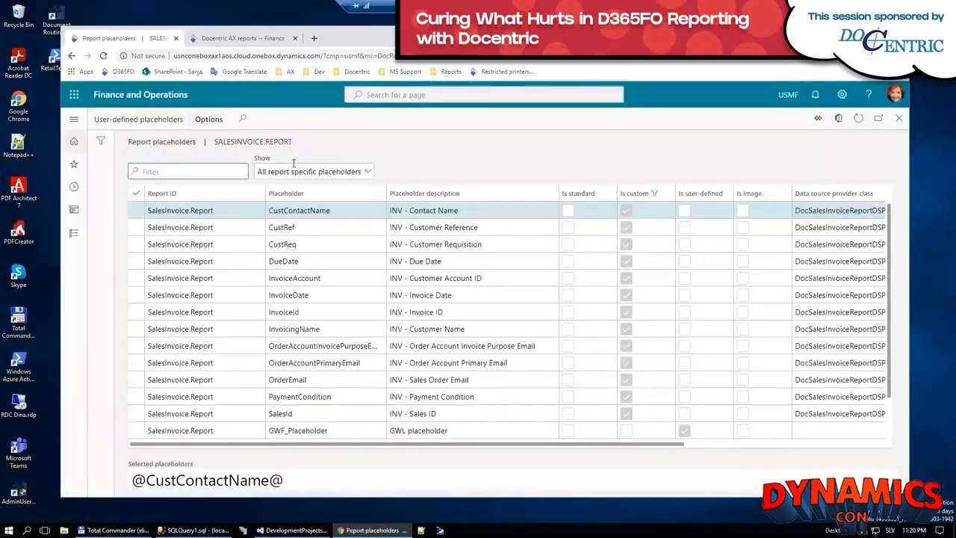
# Step: Browse the standard placeholders and all report specific placeholders of SalesInvoice.Report, and return to the print destination settings
pyautogui.click(368, 171)
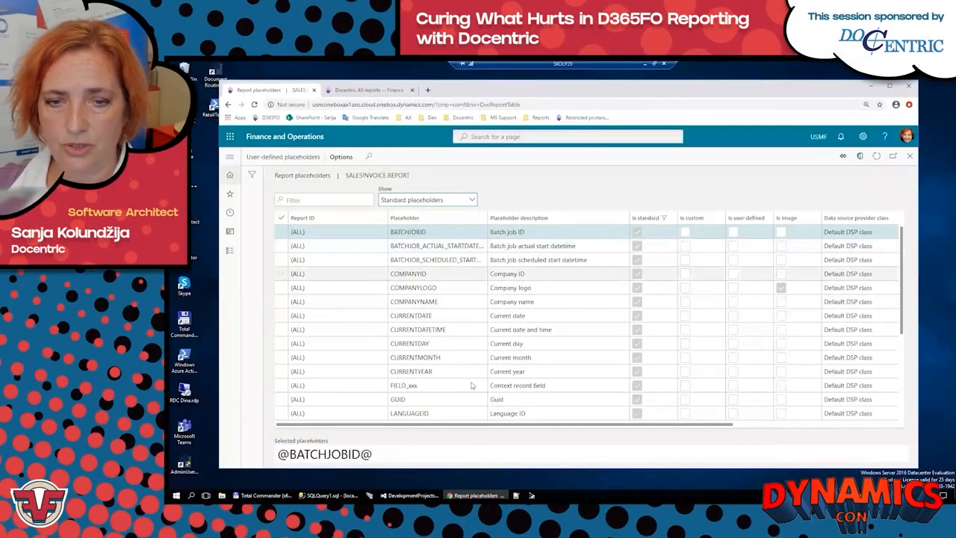
pyautogui.scroll(-5, 472, 385)
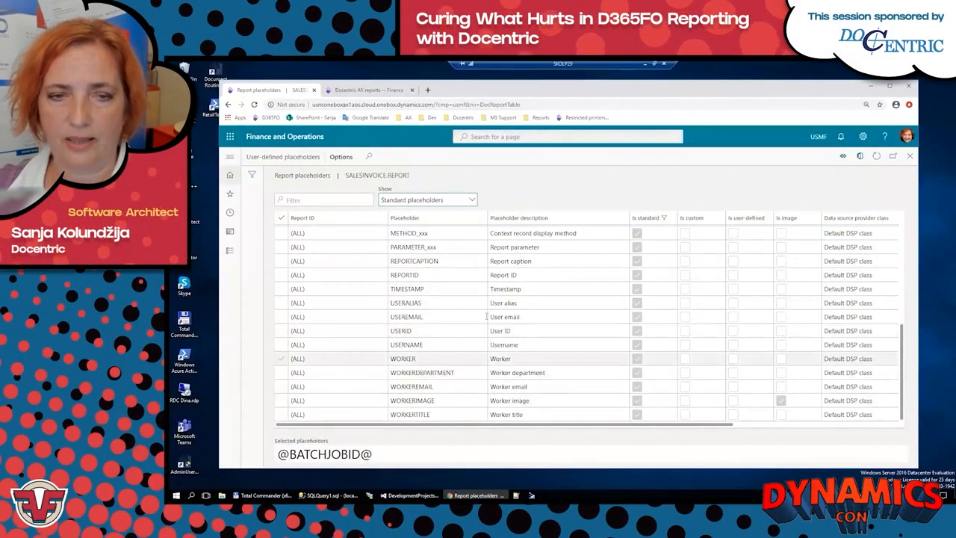
pyautogui.scroll(5, 489, 276)
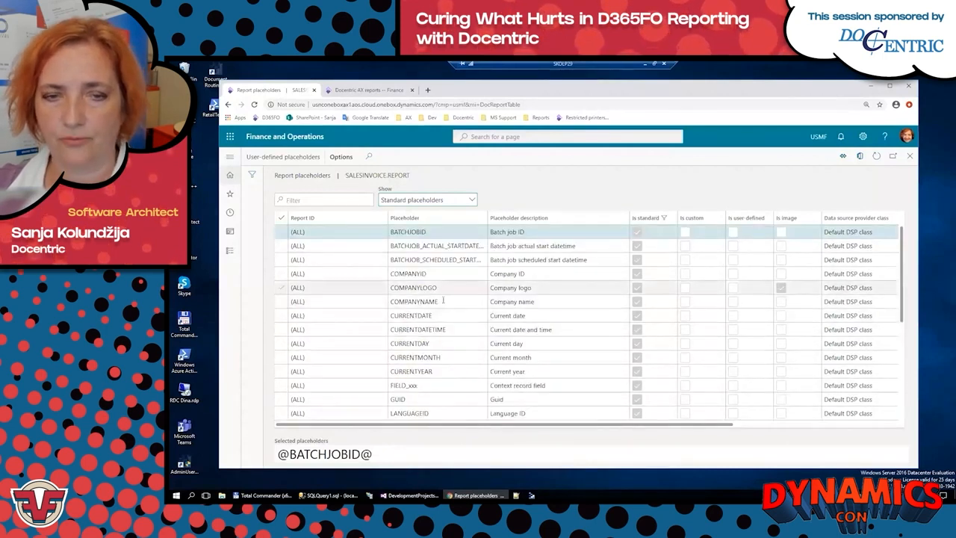
pyautogui.click(470, 200)
pyautogui.click(475, 213)
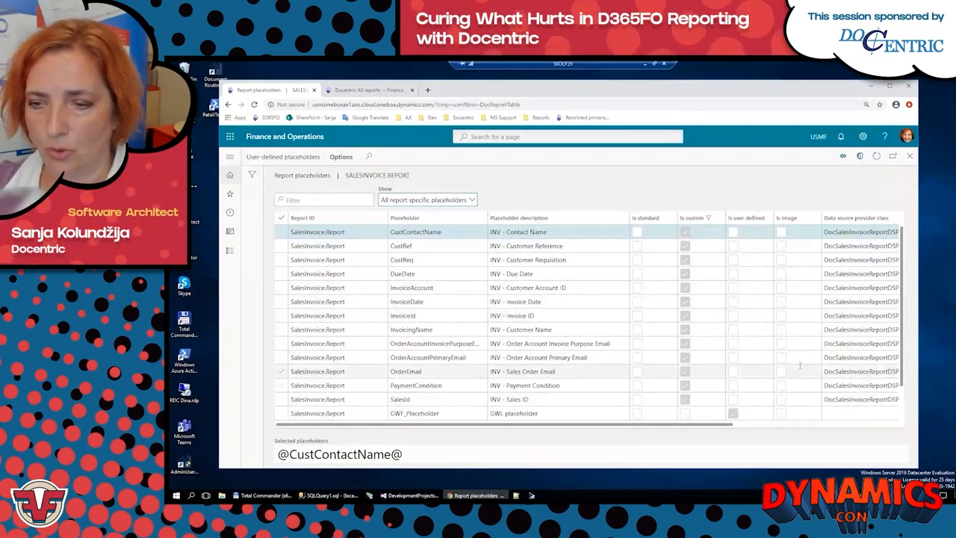
pyautogui.scroll(-1, 800, 365)
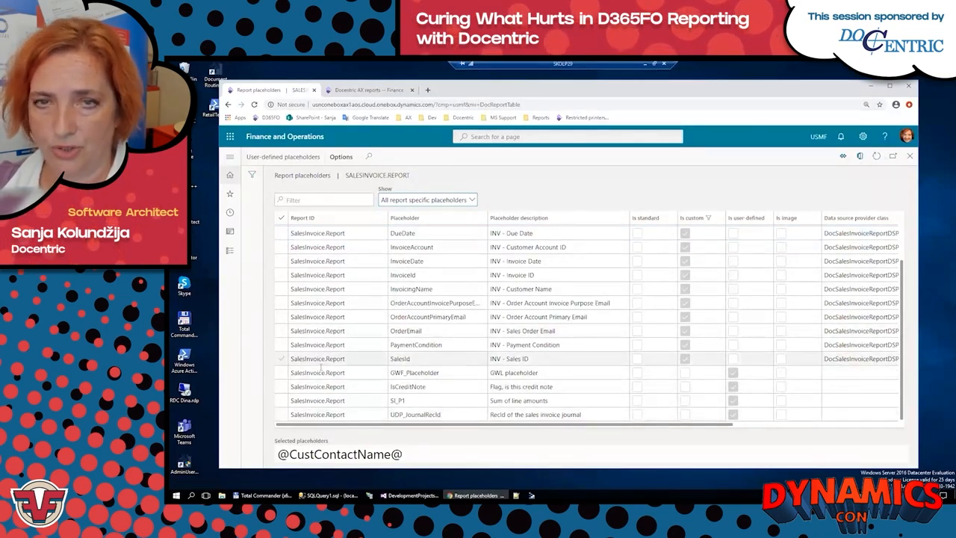
pyautogui.press('Escape')
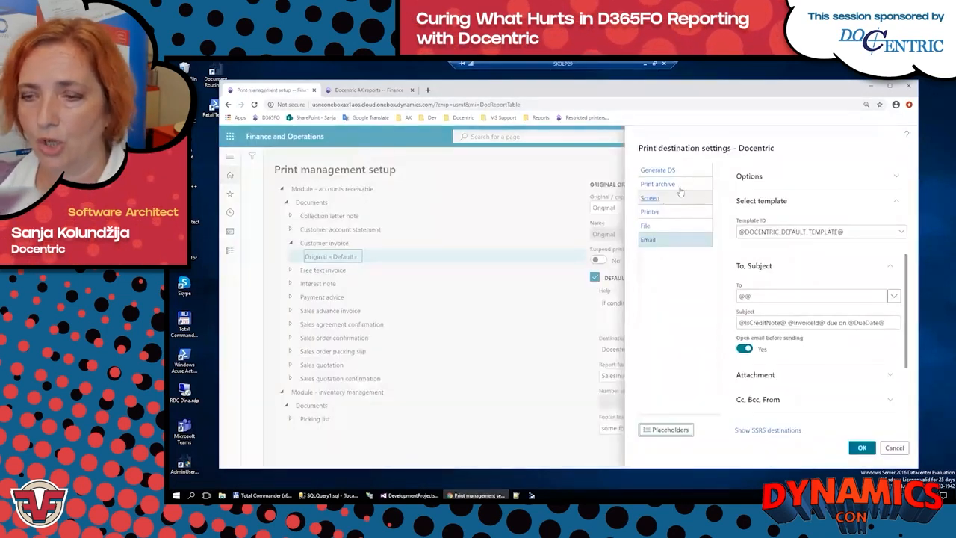
# Step: Accept the Docentric print destination settings and open the customer invoice journal from the accounts receivable report bookmarks in the second browser tab
pyautogui.click(862, 448)
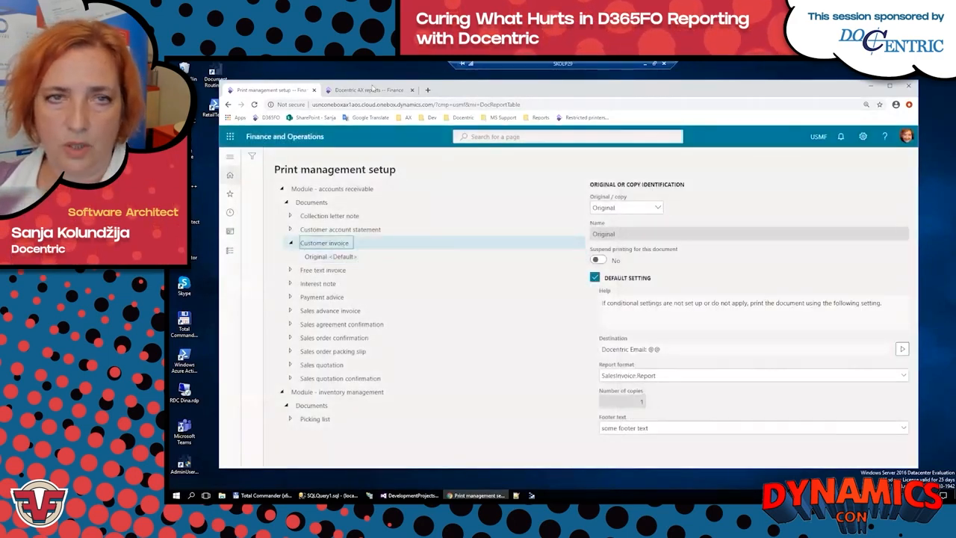
pyautogui.click(370, 89)
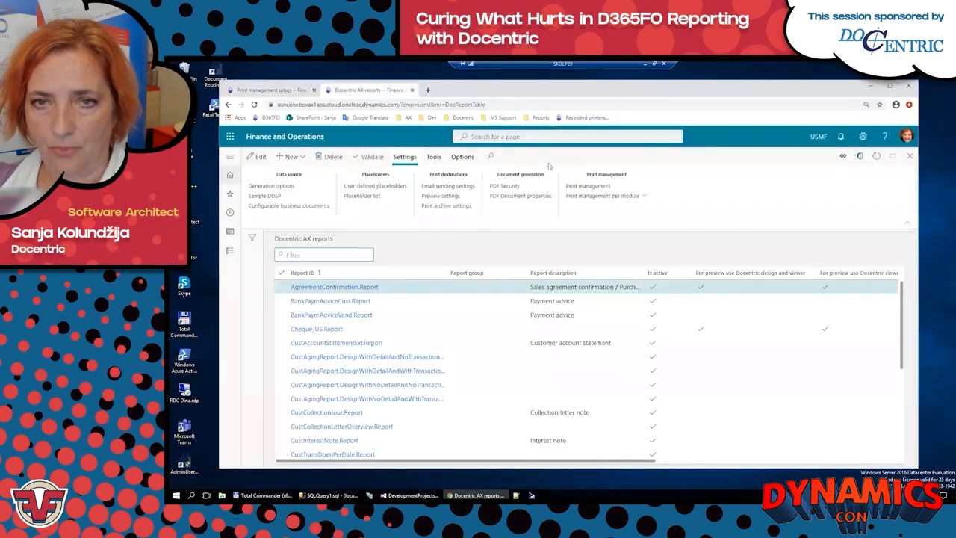
pyautogui.click(537, 117)
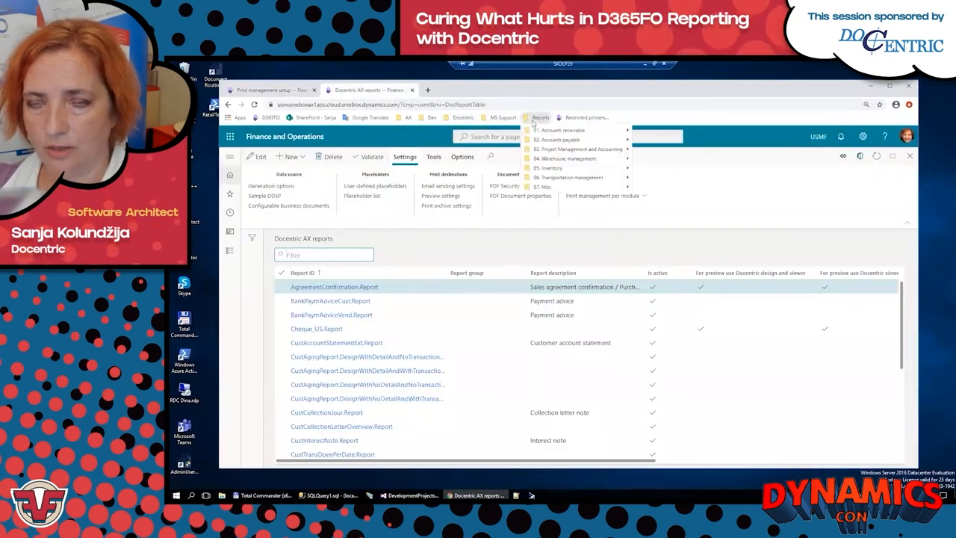
pyautogui.moveTo(549, 133)
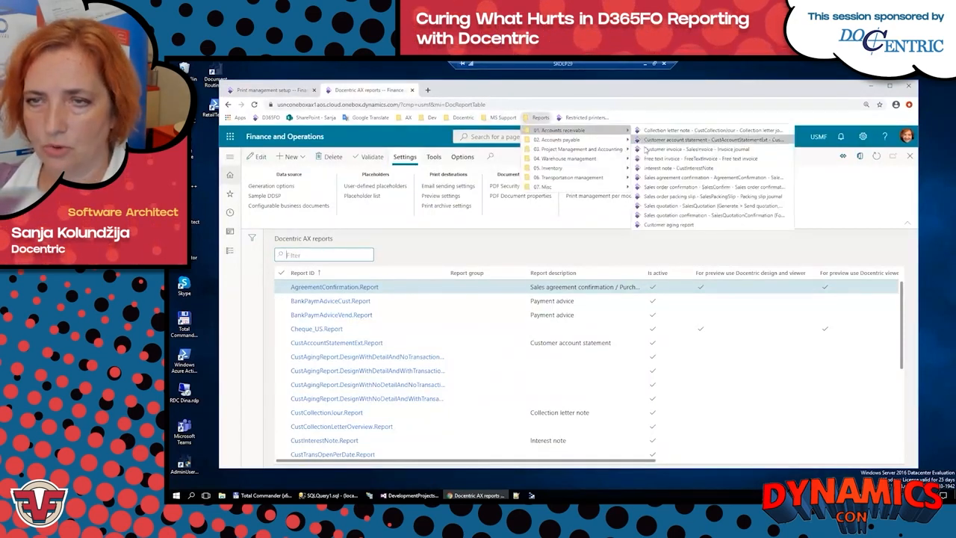
pyautogui.click(681, 156)
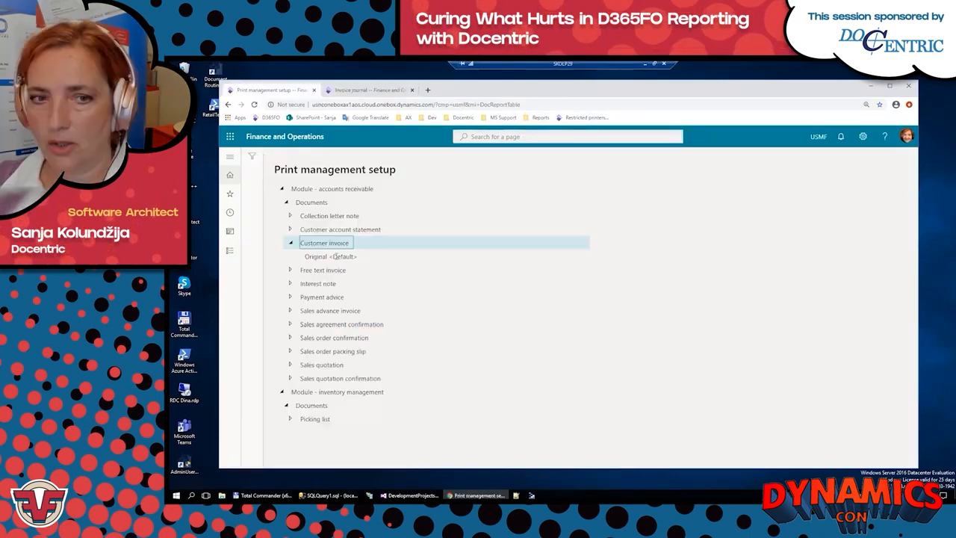
# Step: Check the customer invoice's Original <Default> record and print the first invoice in the invoice journal using print management
pyautogui.click(334, 256)
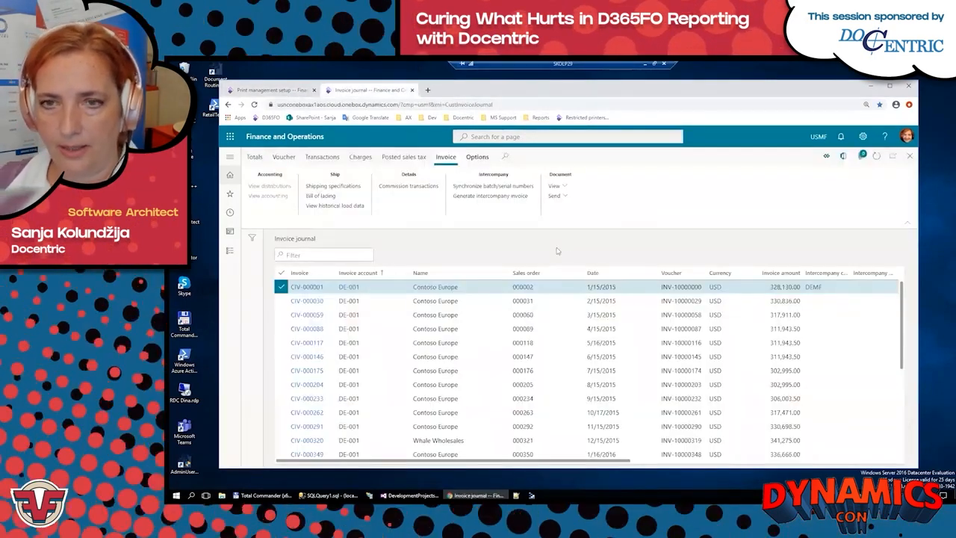
pyautogui.click(556, 186)
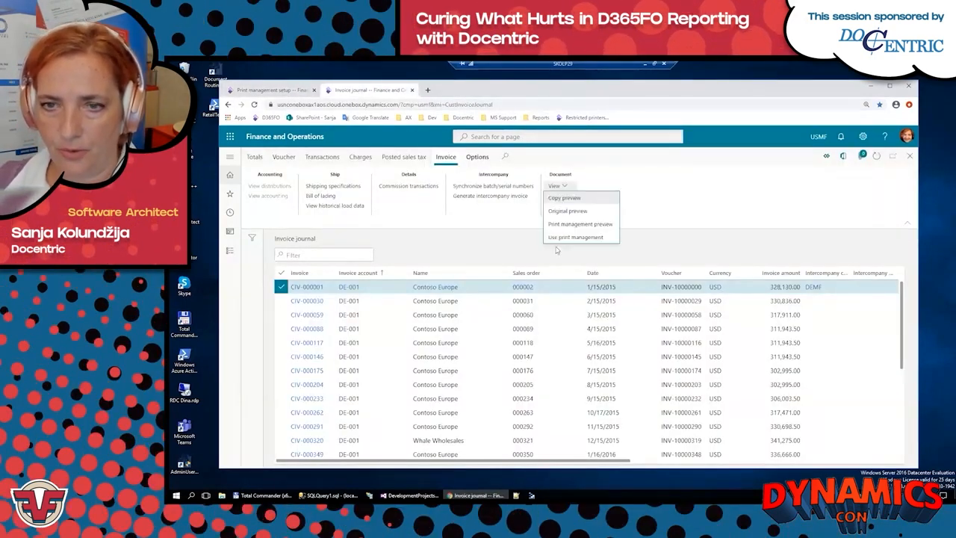
pyautogui.click(577, 238)
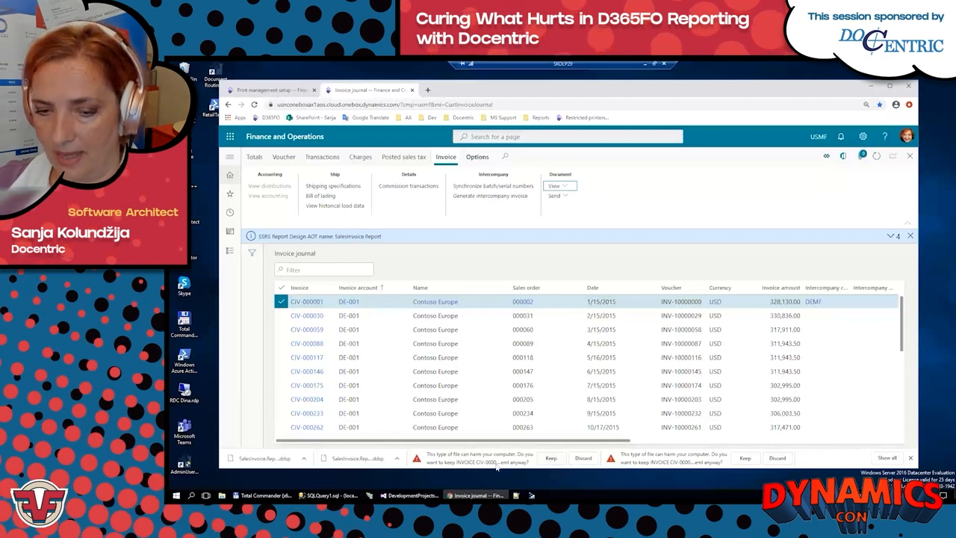
# Step: Keep the first downloaded invoice .eml file, open it as an Outlook message and move its window aside
pyautogui.click(551, 459)
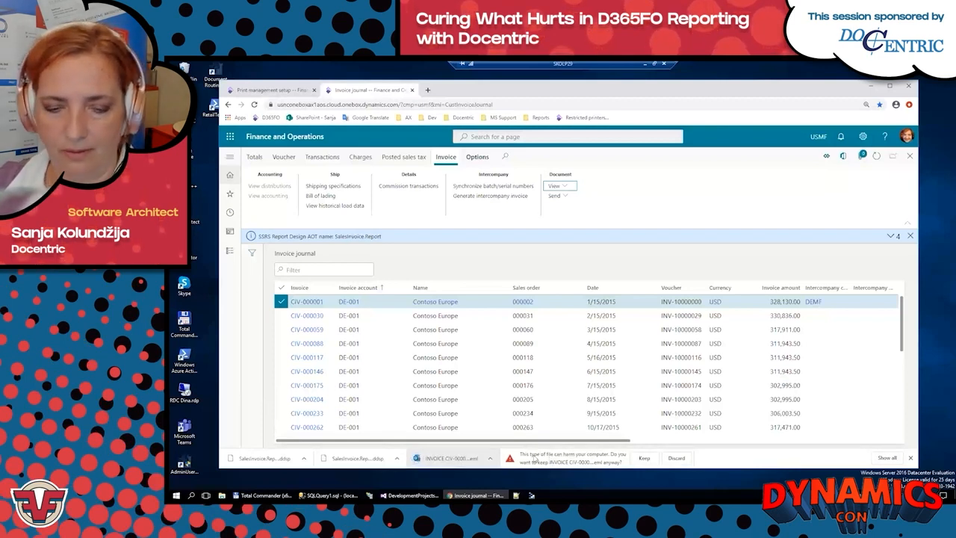
pyautogui.click(472, 459)
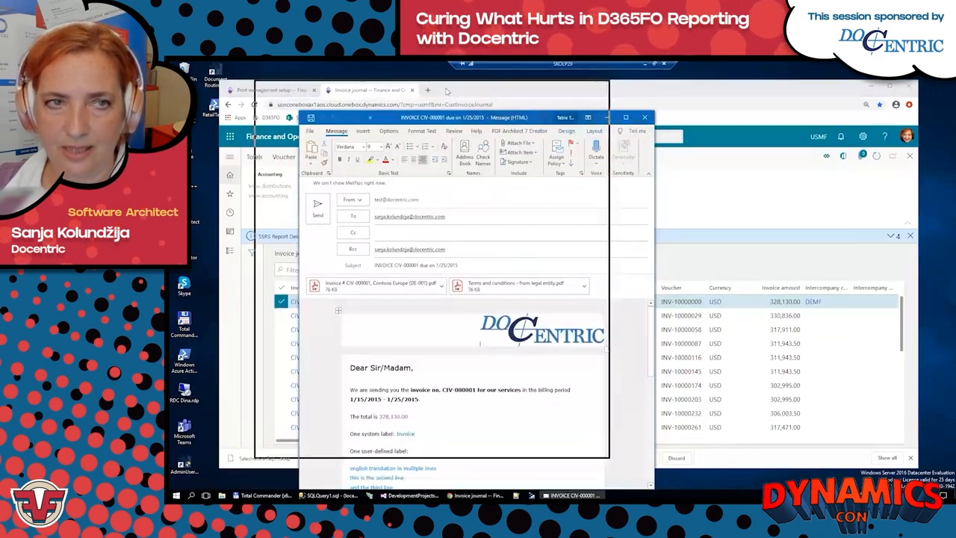
pyautogui.moveTo(478, 117); pyautogui.dragTo(617, 103)
# Step: Reopen the customer invoice's Docentric print destination settings and place the generated email message beside them for comparison
pyautogui.click(290, 91)
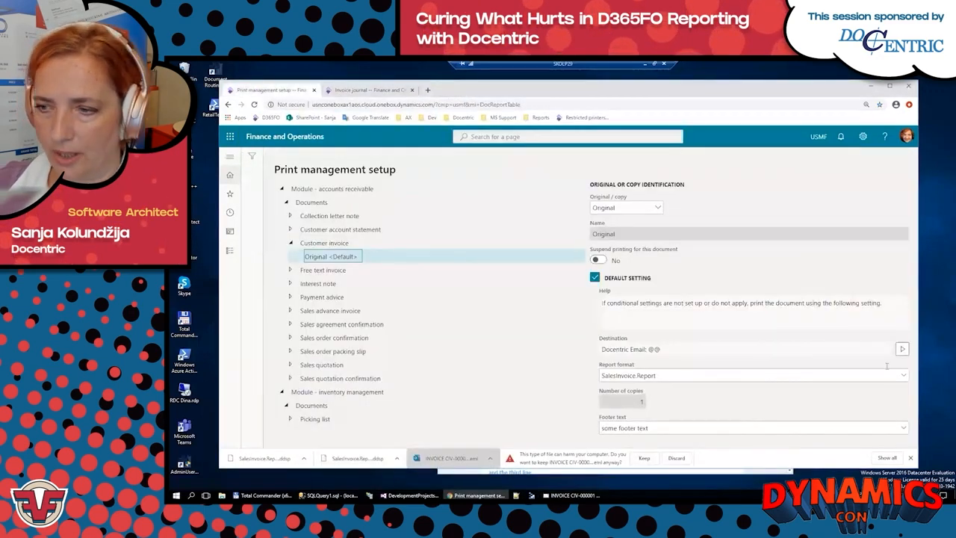
pyautogui.click(910, 457)
pyautogui.click(902, 349)
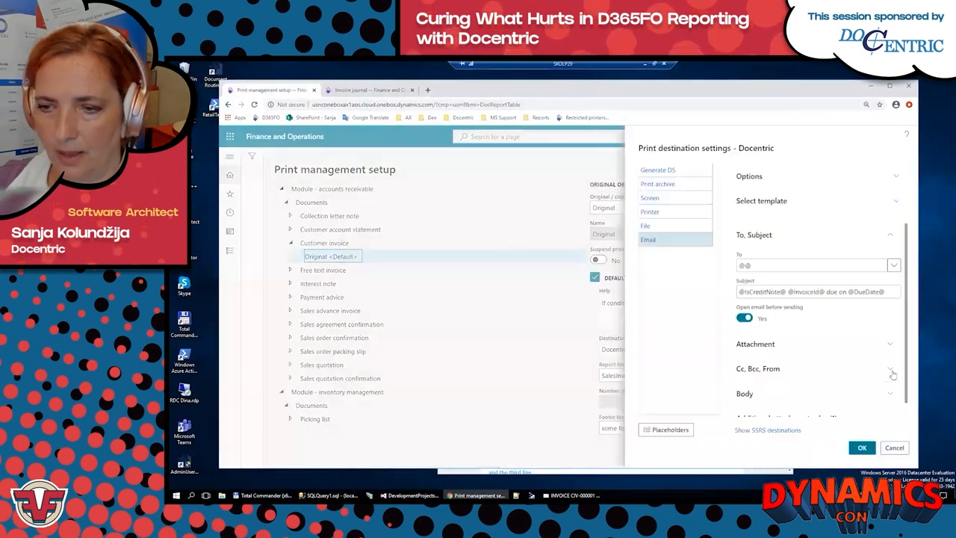
pyautogui.click(571, 495)
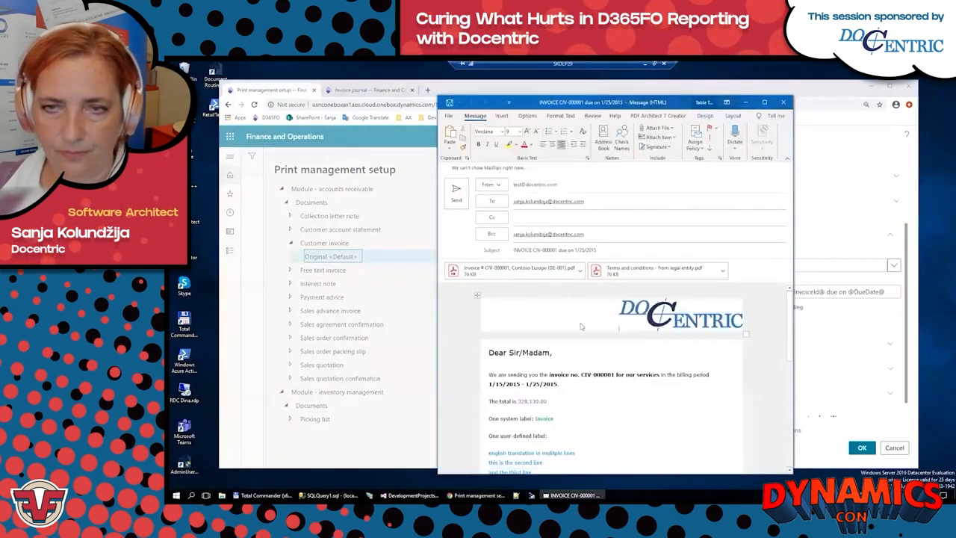
pyautogui.moveTo(552, 102); pyautogui.dragTo(344, 91)
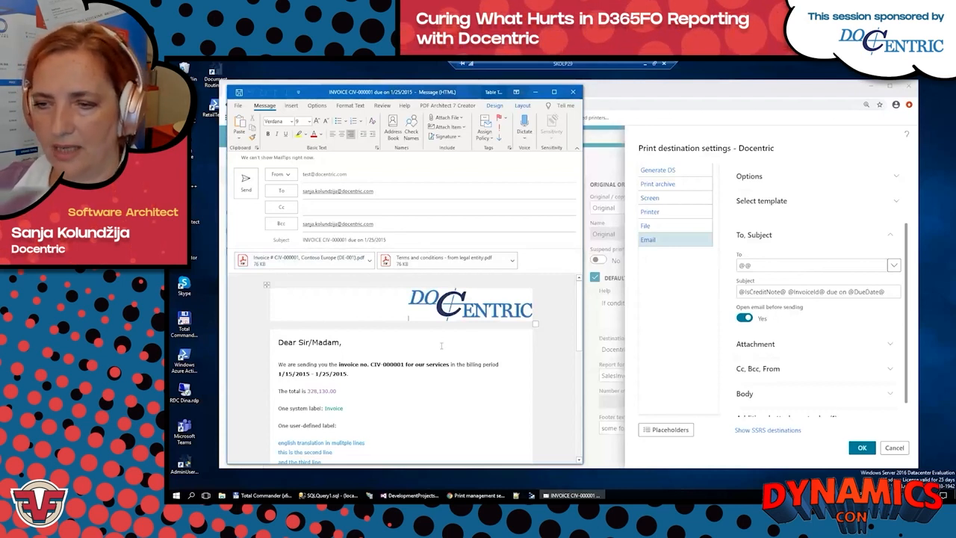
# Step: Show the email Attachment settings, compare the attachment name with the message, and view the attached invoice PDF before closing it
pyautogui.click(776, 240)
pyautogui.click(799, 259)
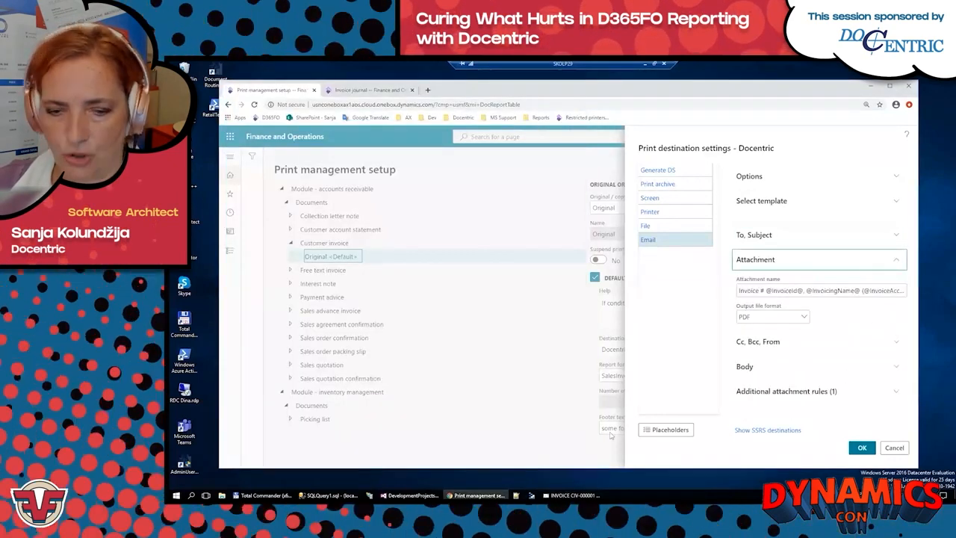
pyautogui.hotkey('alt', 'Tab')
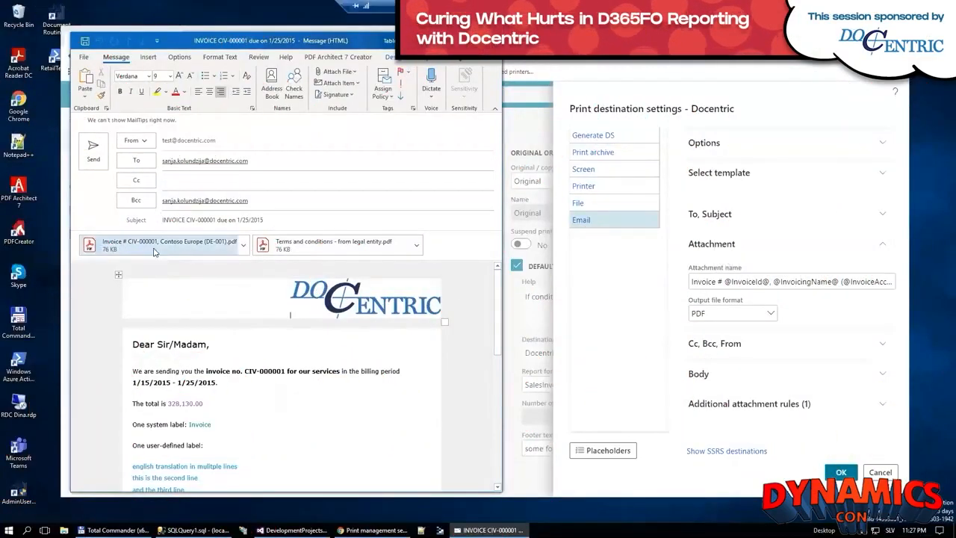
pyautogui.click(160, 245)
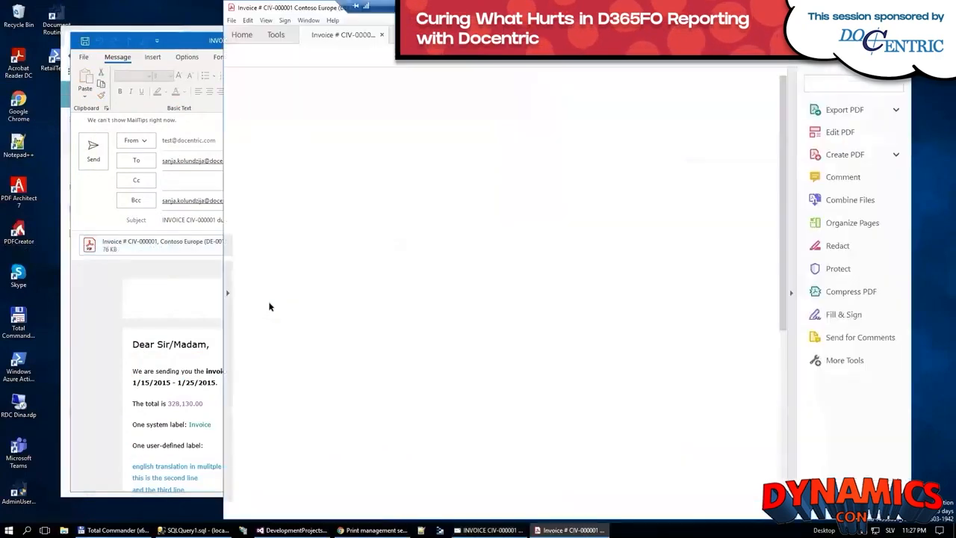
pyautogui.scroll(-3, 716, 254)
pyautogui.scroll(3, 716, 251)
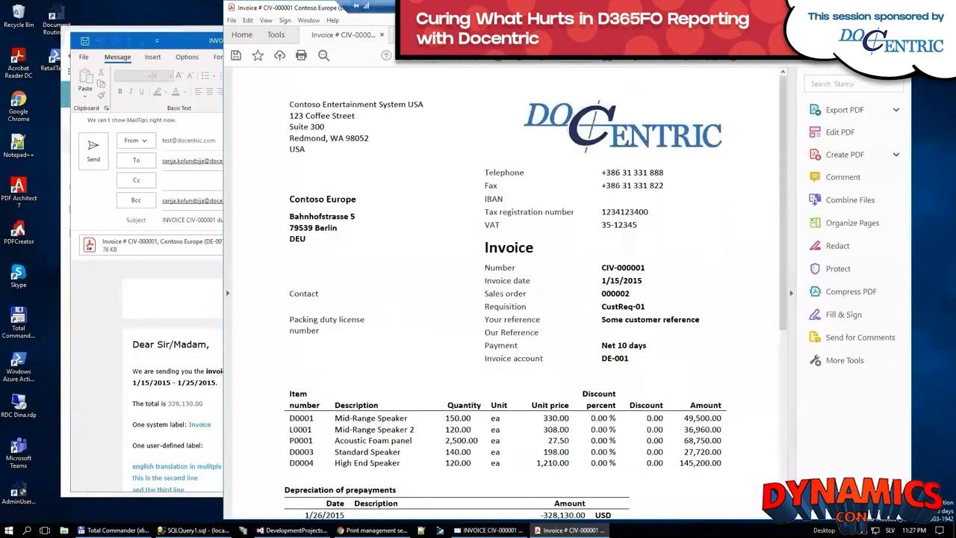
pyautogui.hotkey('alt', 'F4')
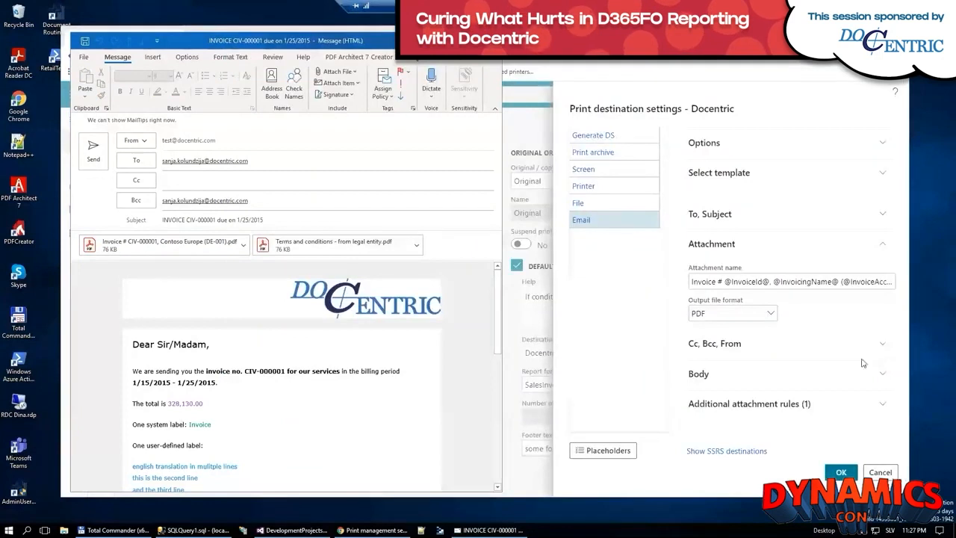
# Step: Compare the Cc, Bcc and From settings with the recipients in the generated email message, leaving the section collapsed
pyautogui.click(721, 244)
pyautogui.click(721, 278)
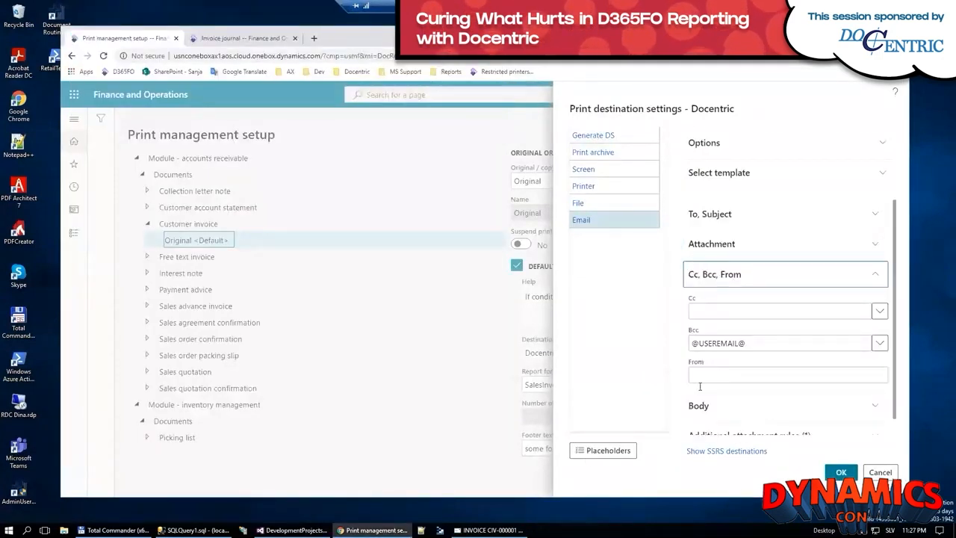
pyautogui.click(489, 530)
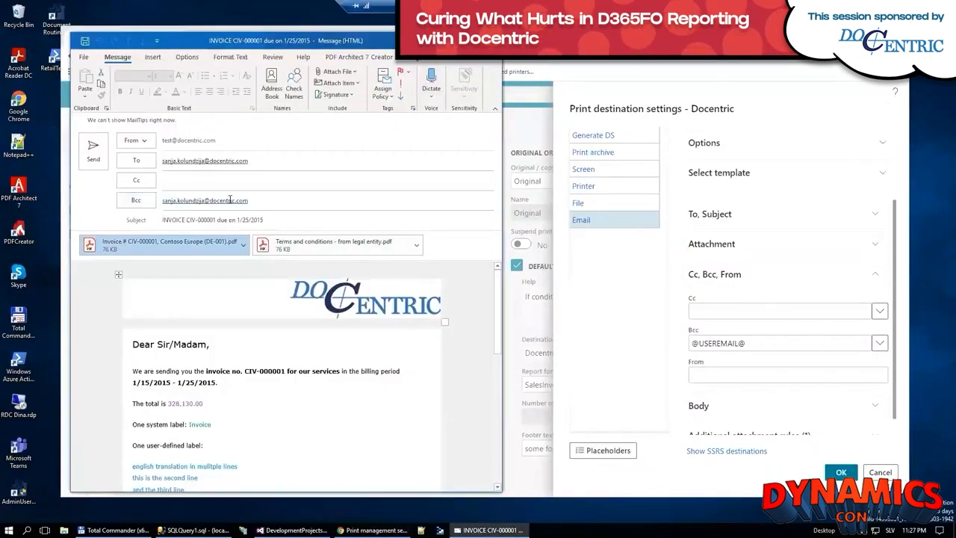
pyautogui.click(762, 275)
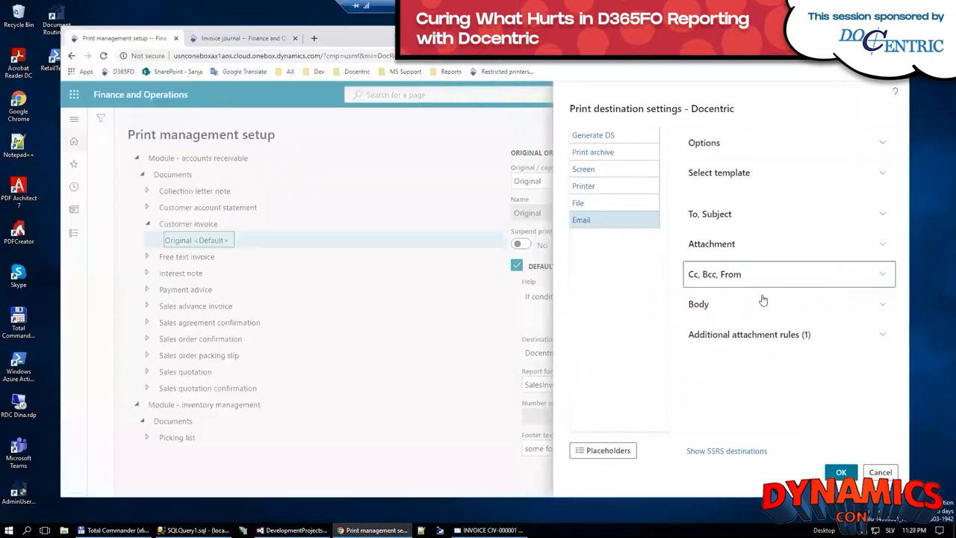
# Step: Show the email Body template full size, compare its placeholders with the message text and total amount, and collapse the section again
pyautogui.click(698, 306)
pyautogui.click(701, 335)
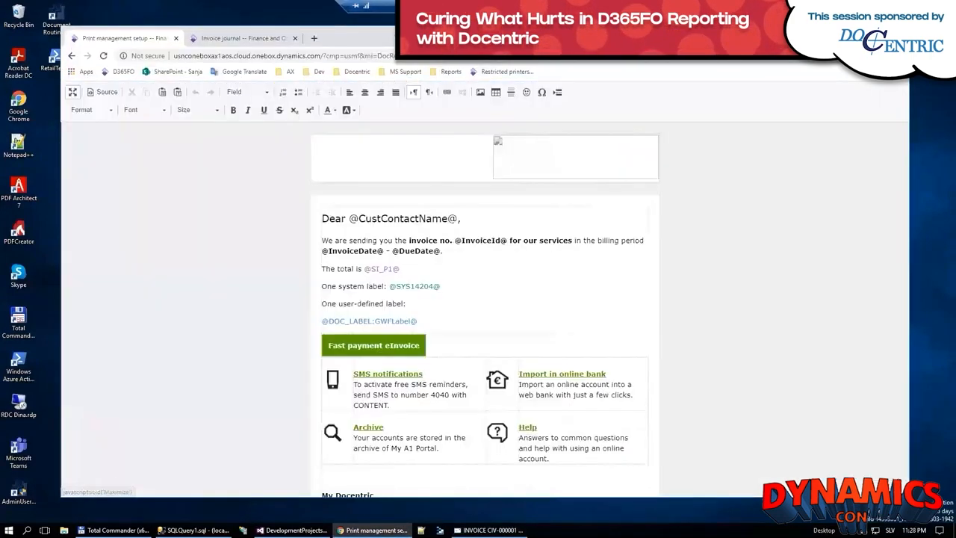
pyautogui.click(489, 530)
pyautogui.scroll(-1, 331, 359)
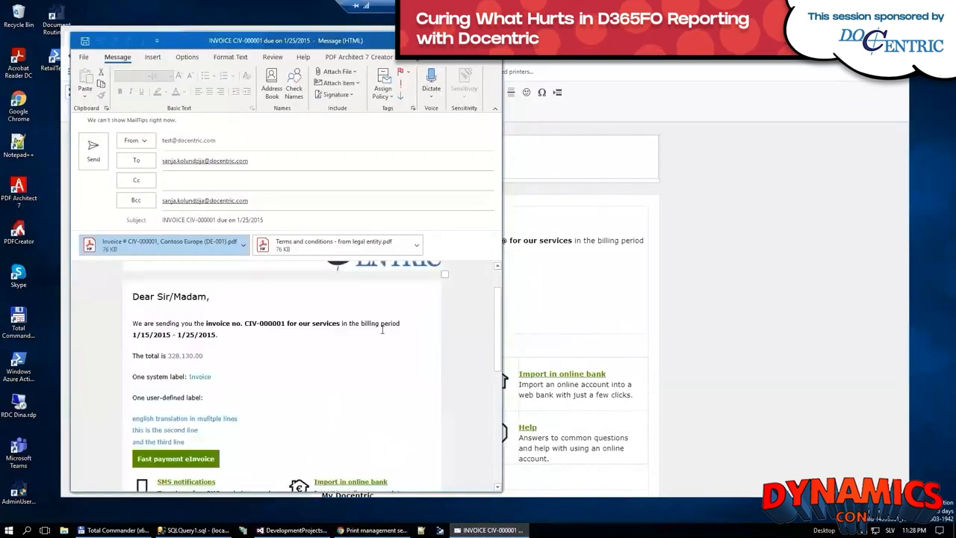
pyautogui.scroll(1, 331, 359)
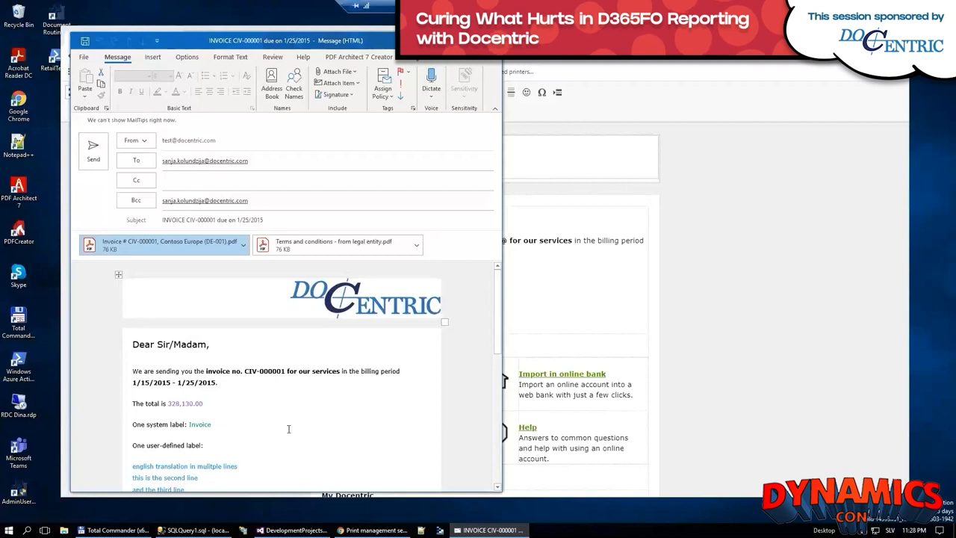
pyautogui.scroll(-2, 288, 429)
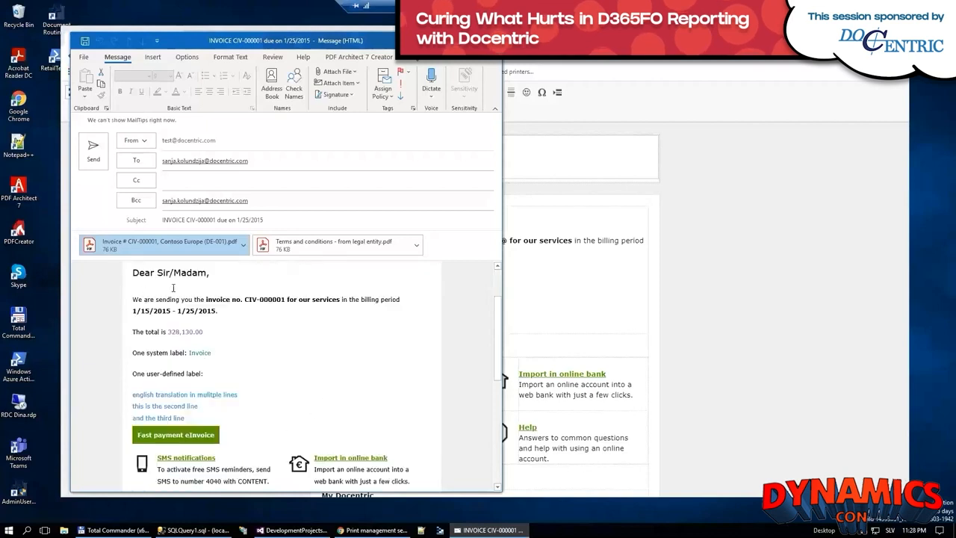
pyautogui.click(169, 333)
pyautogui.doubleClick(192, 334)
pyautogui.scroll(2, 225, 314)
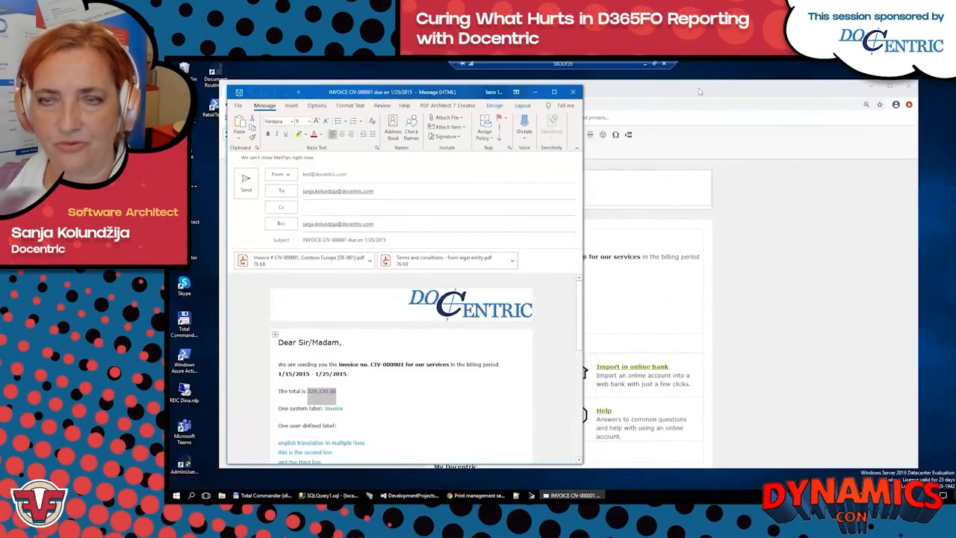
pyautogui.click(699, 93)
pyautogui.click(228, 134)
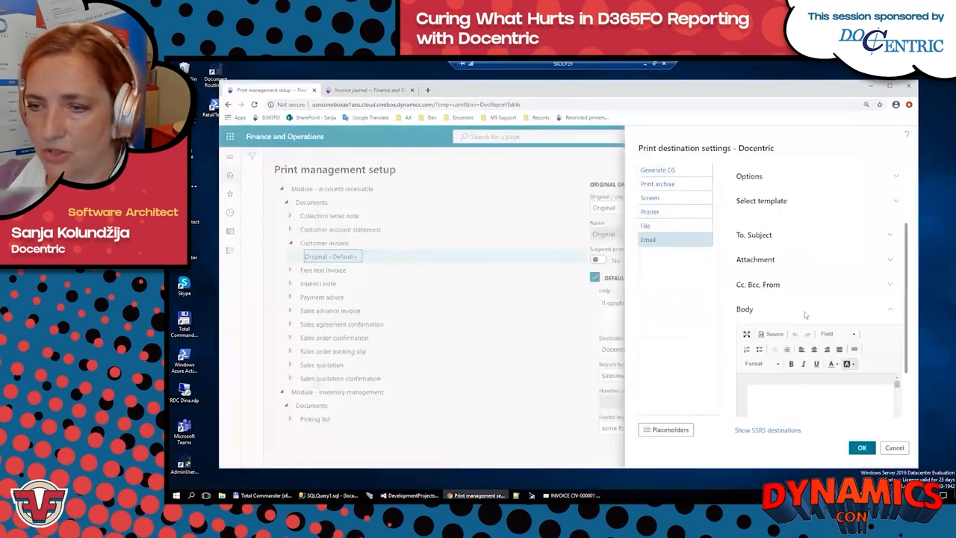
pyautogui.click(761, 308)
# Step: Examine the additional attachment rule for Terms and conditions, cancel out of it, and check the matching attachment in the message
pyautogui.click(758, 336)
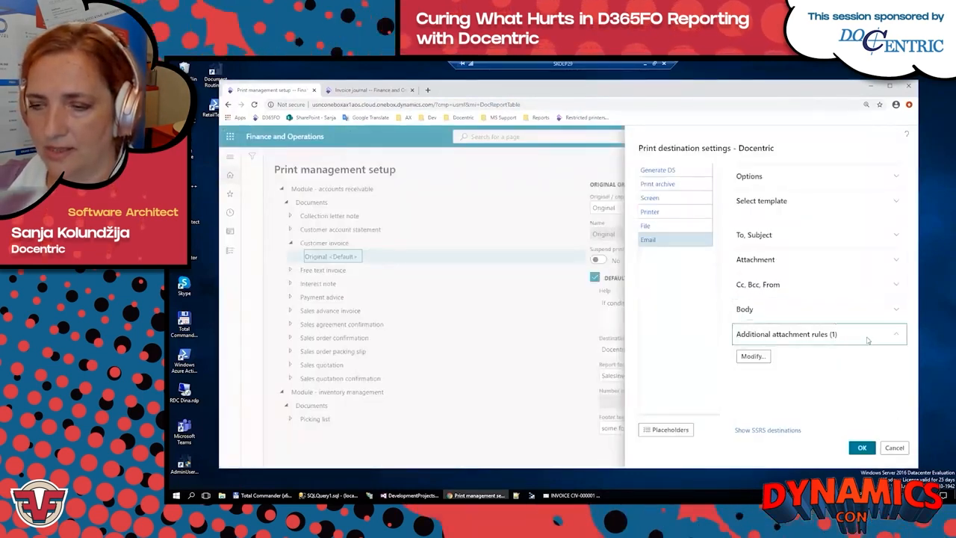
pyautogui.click(753, 356)
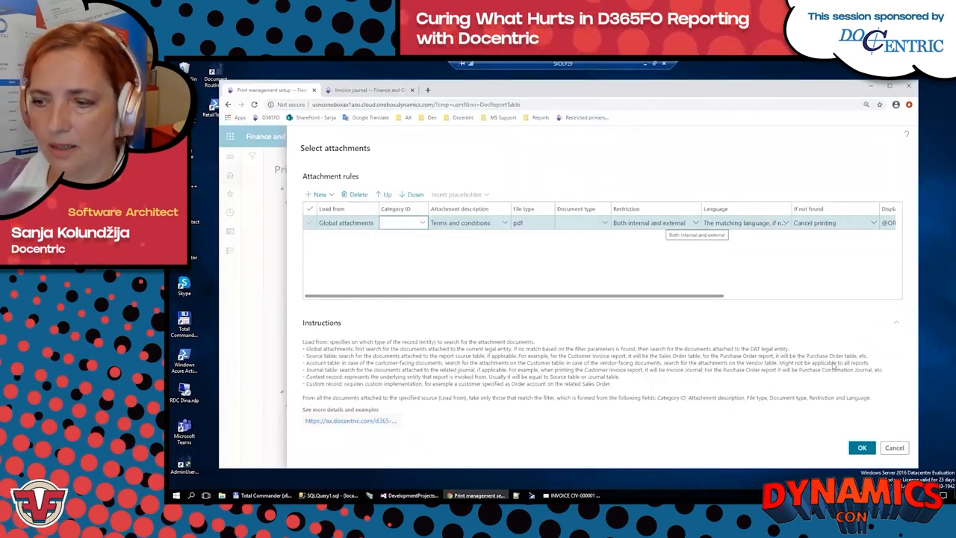
pyautogui.click(894, 447)
pyautogui.click(573, 496)
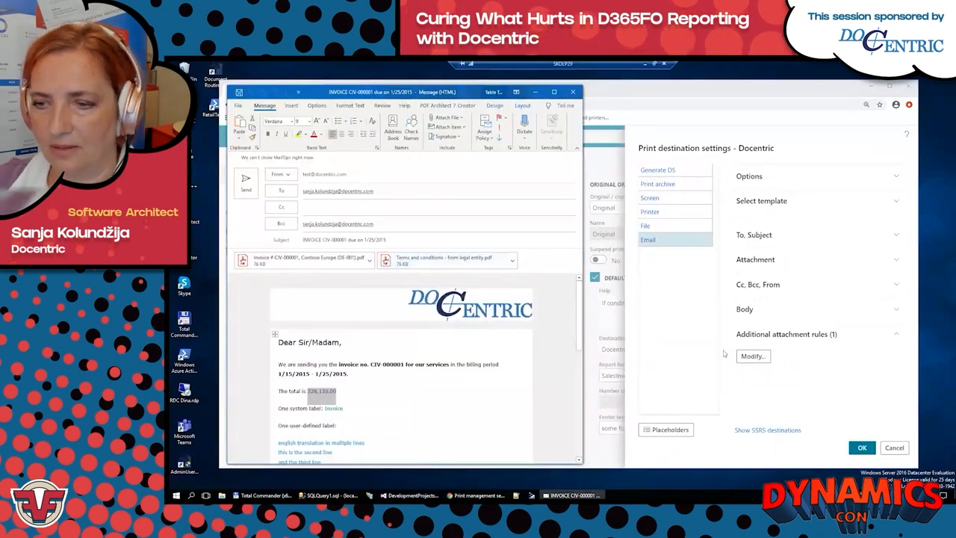
# Step: Reopen the attachment rules, compare the Display name and Resulting attachment name columns with the message's attachments, and close the message
pyautogui.click(753, 357)
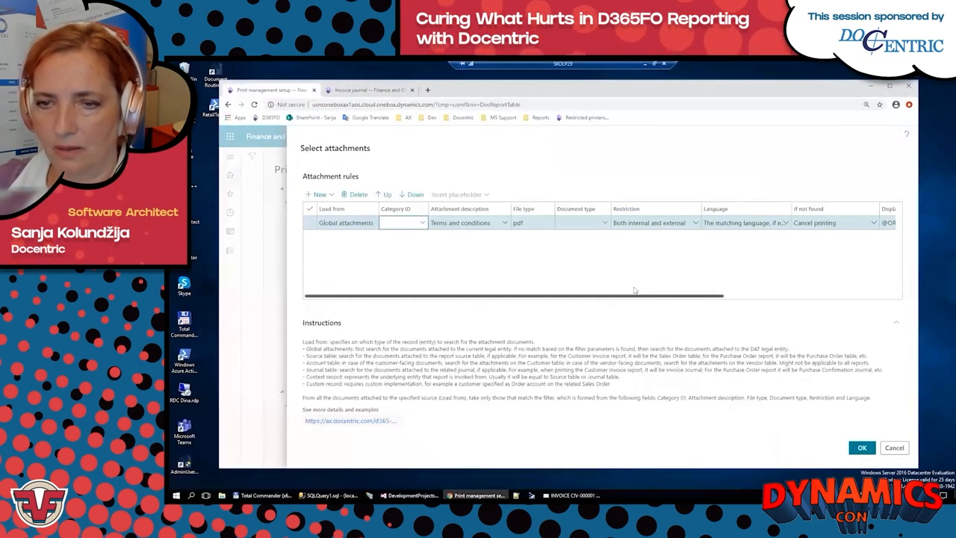
pyautogui.moveTo(640, 296); pyautogui.dragTo(811, 296)
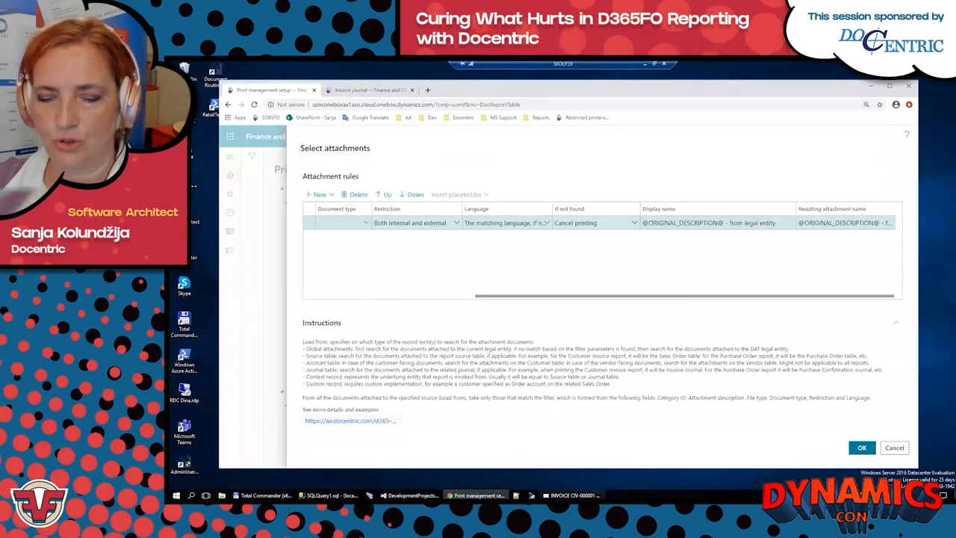
pyautogui.click(571, 495)
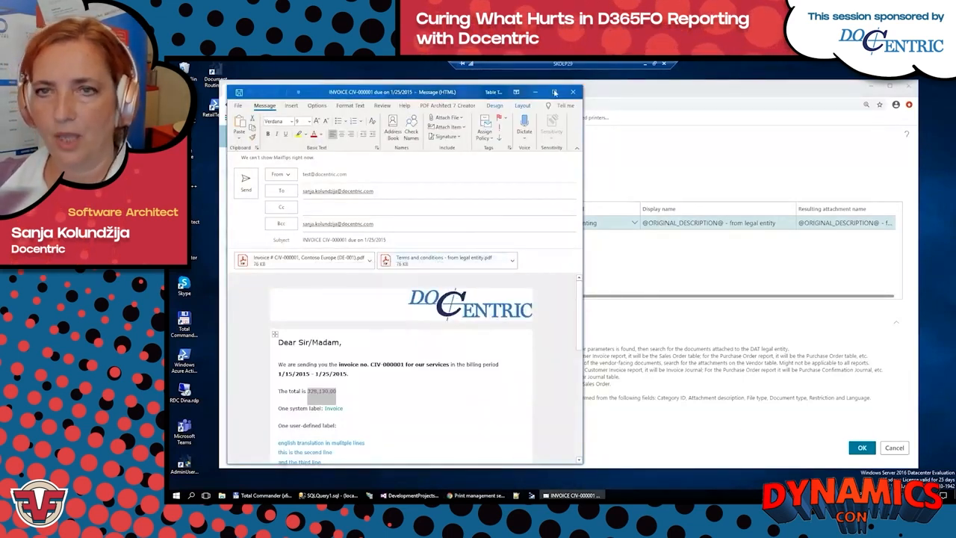
pyautogui.click(573, 91)
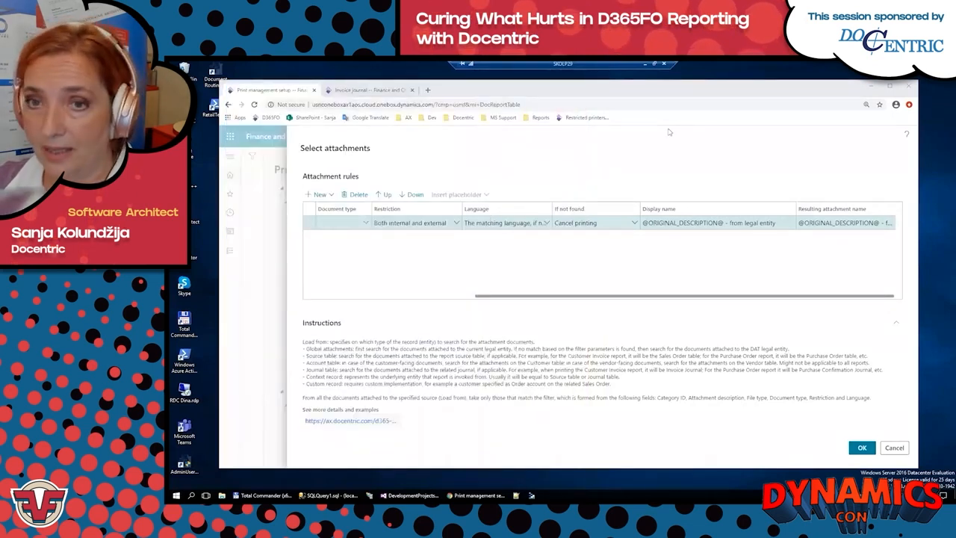